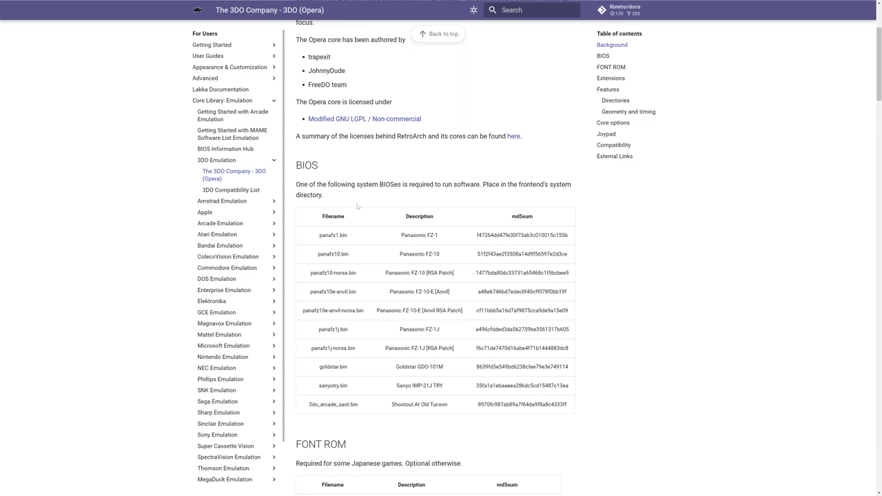
Step: Review the BIOS filenames, Font ROM and supported extensions in the Opera core documentation, highlighting panafz10.bin and goldstar.bin
triple_click(316, 239)
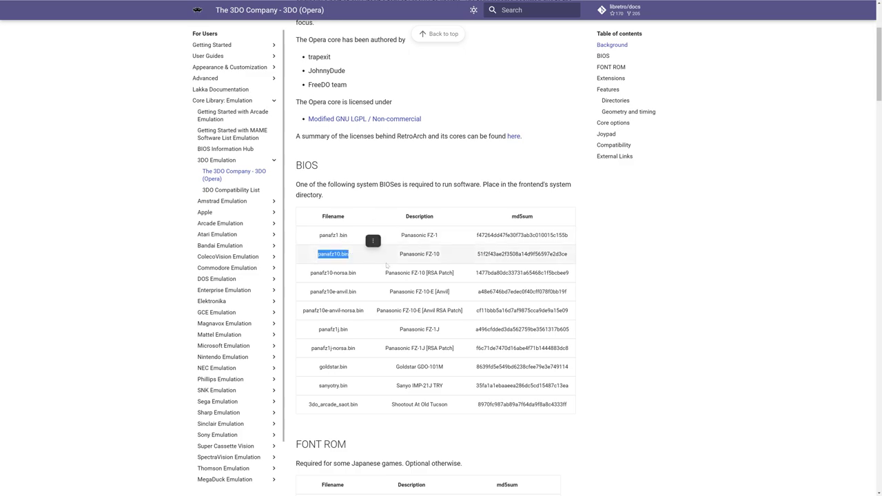
triple_click(315, 368)
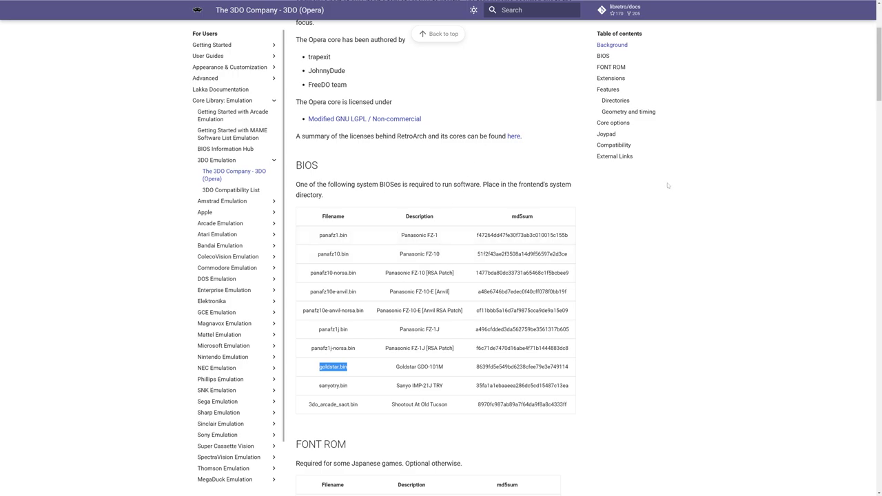
scroll(641, 201, down, 5)
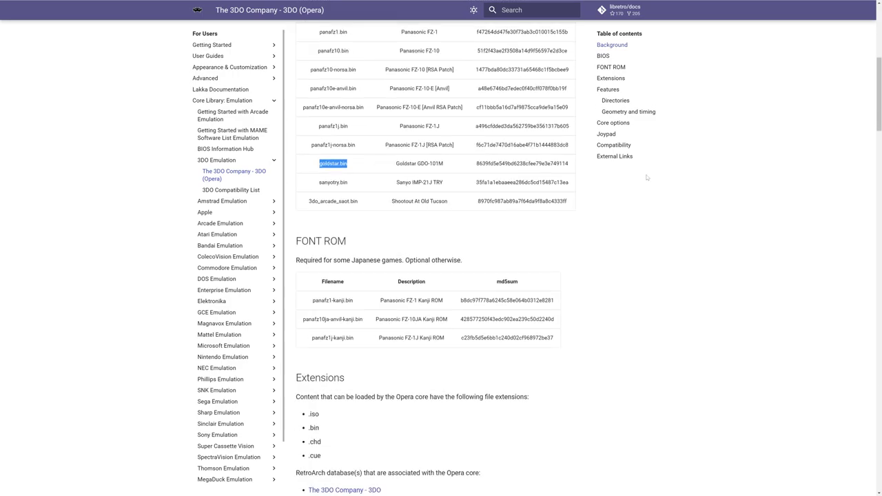
scroll(562, 217, up, 1)
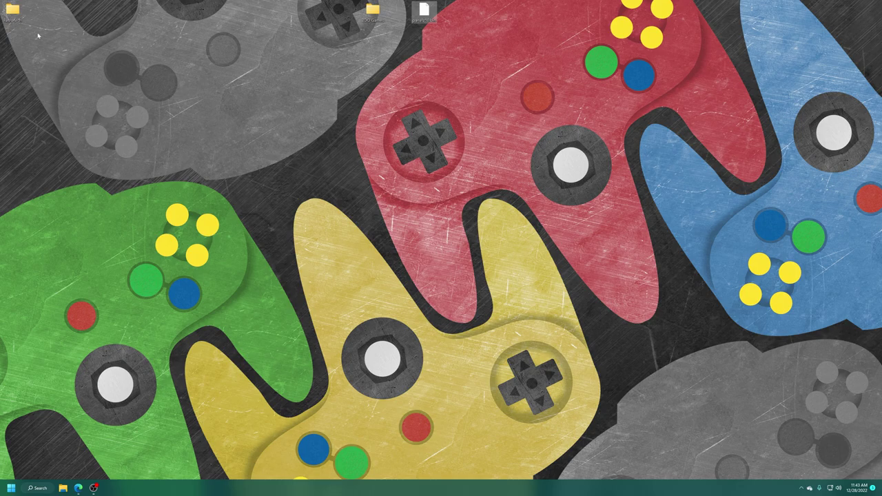
Step: Move the panafz10.bin BIOS file from the desktop into the system folder inside RetroArch-Win64, and close the folder window
double_click(13, 11)
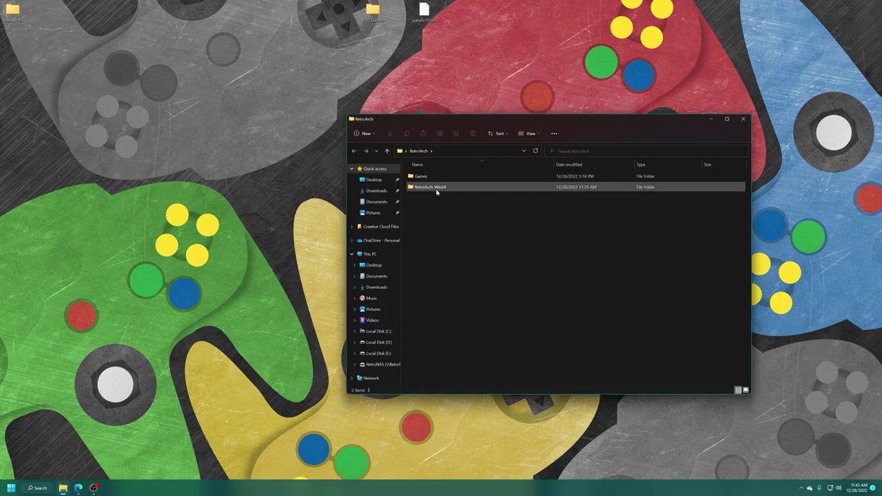
double_click(436, 189)
scroll(444, 231, down, 4)
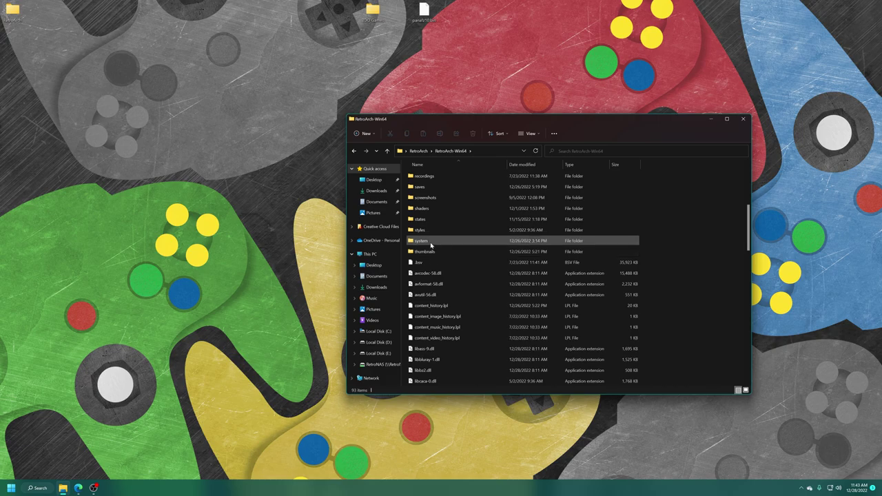
double_click(431, 245)
drag(415, 20, 658, 261)
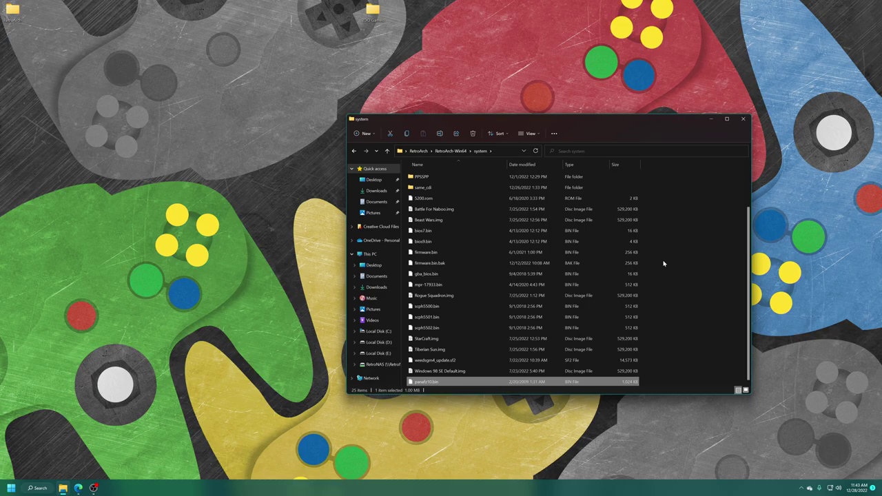
key(alt+F4)
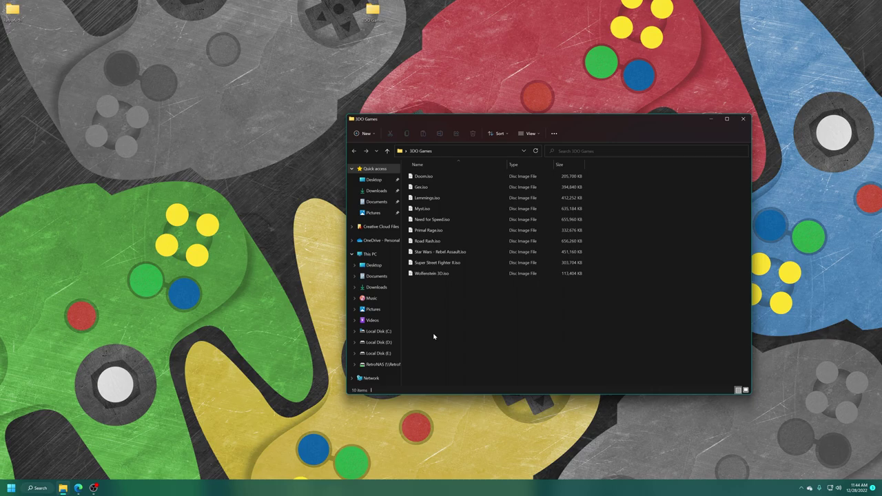
Step: Examine the ISO game files in the 3DO Games folder, and close its window
drag(455, 317, 428, 174)
click(491, 309)
drag(456, 311, 424, 175)
click(467, 311)
click(743, 120)
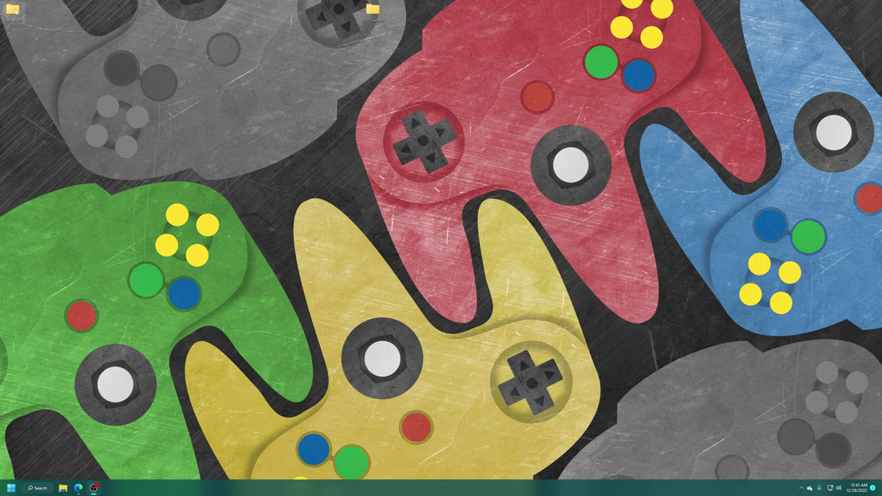
Step: Move the 3DO Games folder from the desktop into the Games folder inside the RetroArch folder
key(Return)
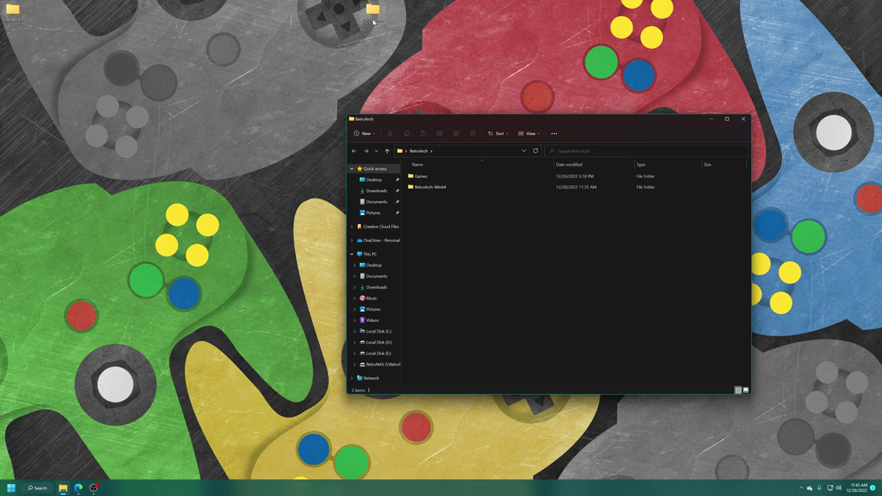
click(427, 178)
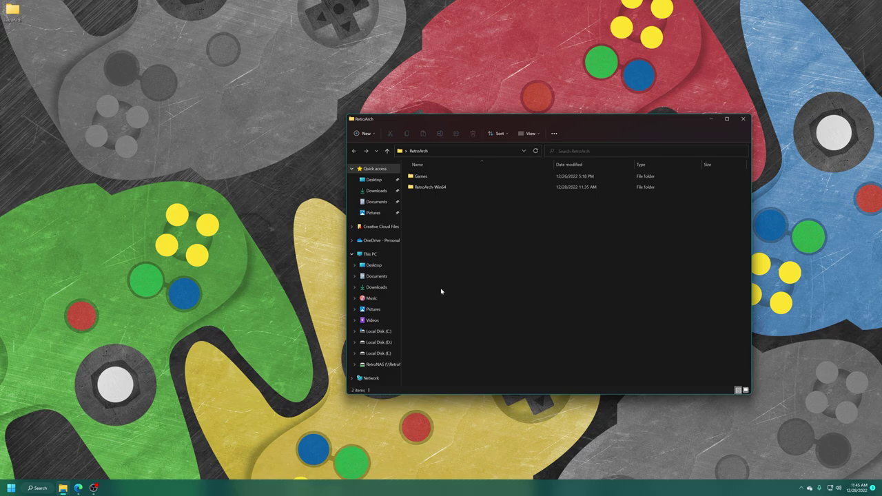
Step: Launch RetroArch from its program file in the RetroArch-Win64 folder
double_click(441, 187)
scroll(469, 269, down, 15)
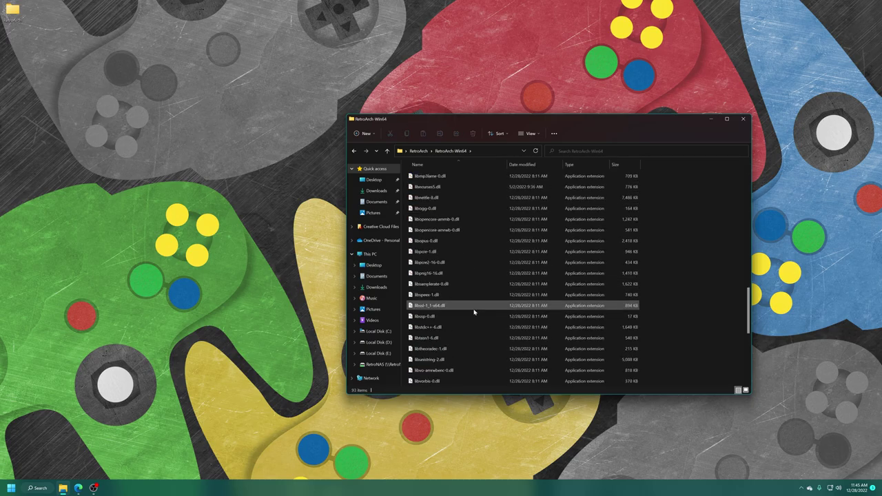
double_click(436, 317)
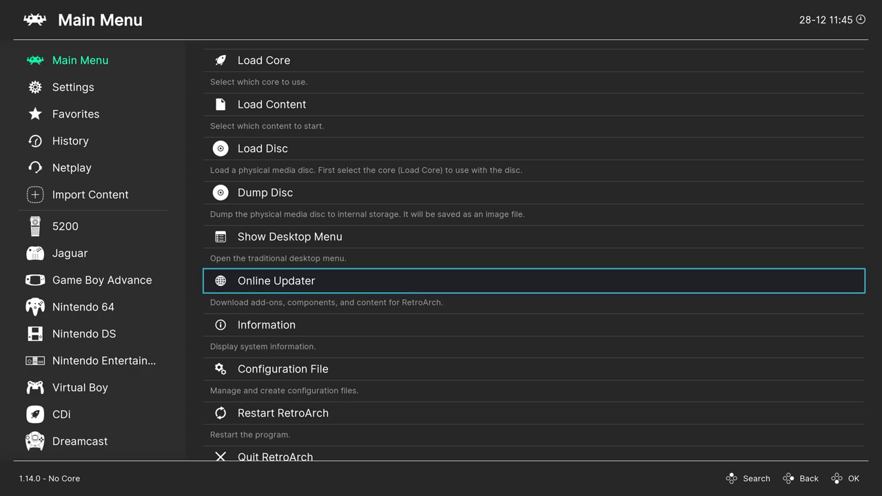
Step: Download the The 3DO Company - 3DO (Opera) core with the Core Downloader, and return to the main menu
key(Return)
key(Return)
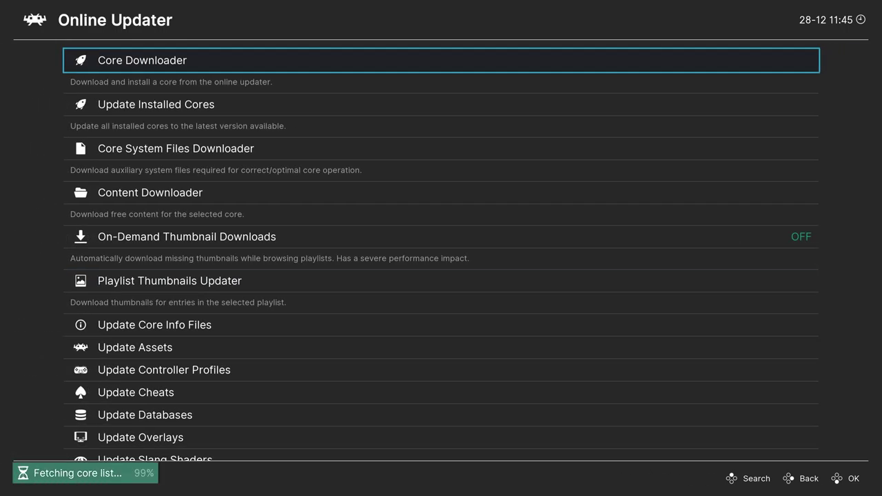
key(Up)
key(Up)
key(Up)
key(Up)
key(Up)
key(Up)
key(Up)
key(Up)
key(Up)
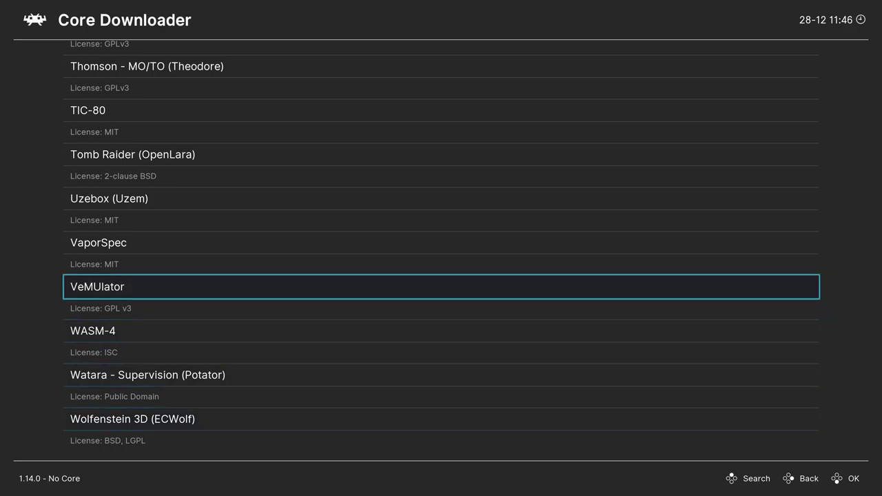
key(Up)
key(Up)
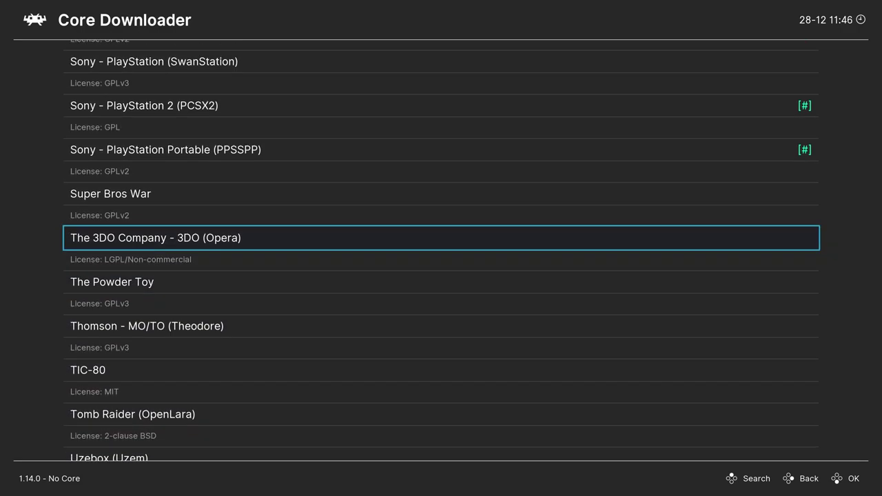
key(Return)
key(BackSpace)
key(BackSpace)
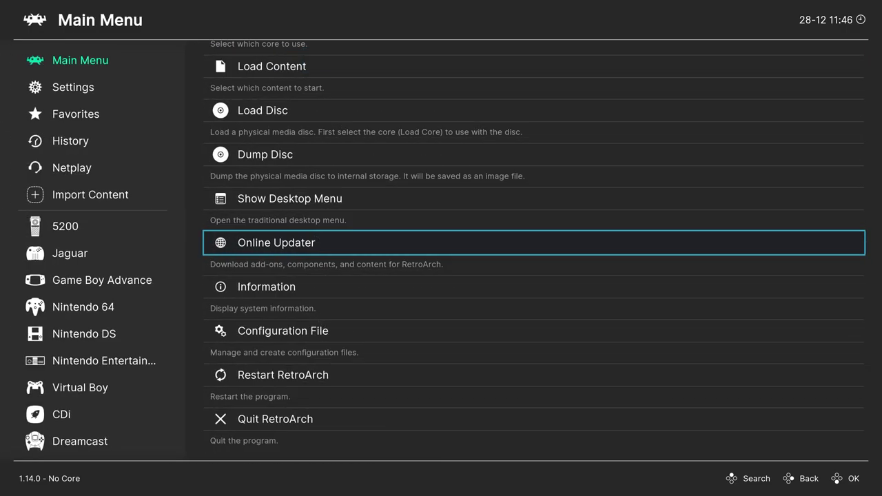
Step: Start loading content and browse into the C:\ drive
key(Up)
key(Up)
key(Up)
key(Up)
key(Return)
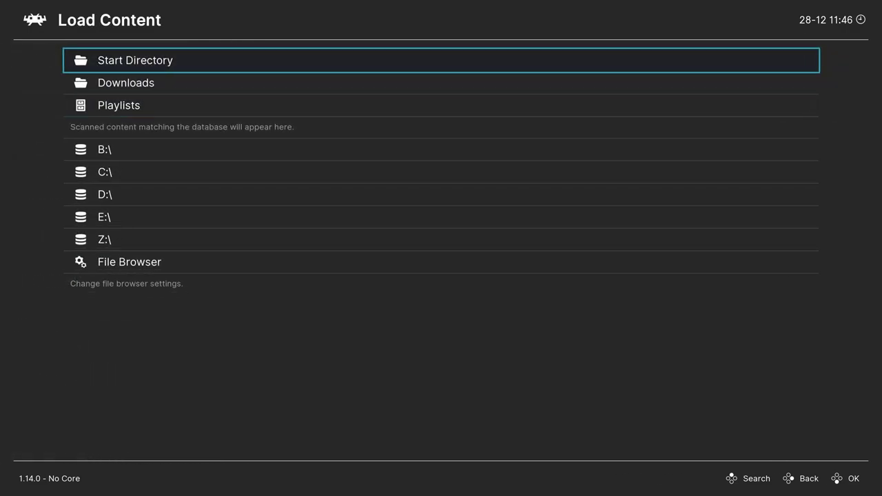
key(Down)
key(Down)
key(Down)
key(Down)
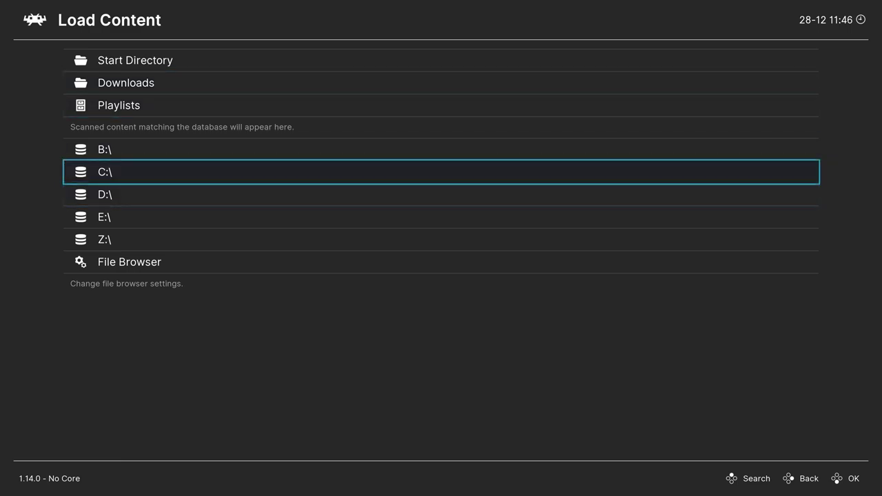
key(Return)
Step: Browse into the Users folder and open the personal profile folder
key(Down)
key(Down)
key(Down)
key(Down)
key(Down)
key(Down)
key(Down)
key(Down)
key(Down)
key(Down)
key(Down)
key(Down)
key(Down)
key(Down)
key(Down)
key(Return)
key(Down)
key(Down)
key(Down)
key(Down)
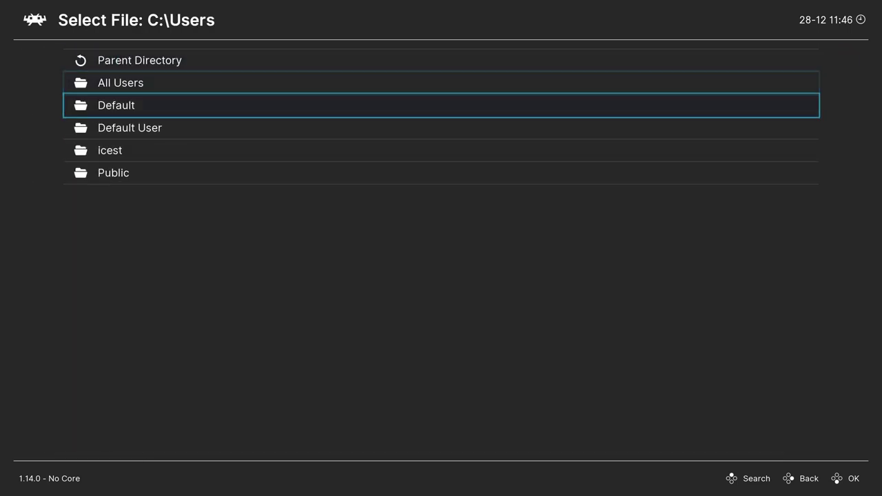
key(Return)
Step: Browse into the profile's Desktop folder and open the RetroArch folder
key(Down)
key(Down)
key(Down)
key(Down)
key(Down)
key(Down)
key(Down)
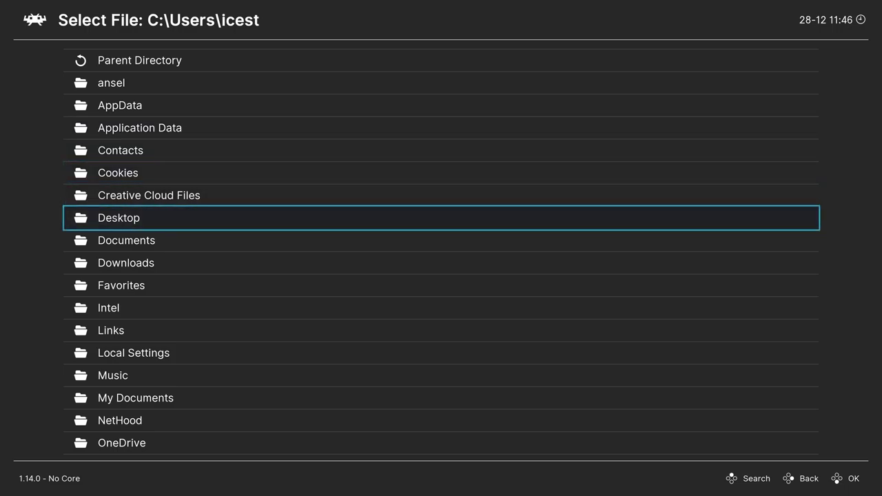
key(Return)
key(Down)
key(Down)
key(Down)
key(Return)
Step: Open the 3DO Games folder inside RetroArch's Games folder
key(Down)
key(Down)
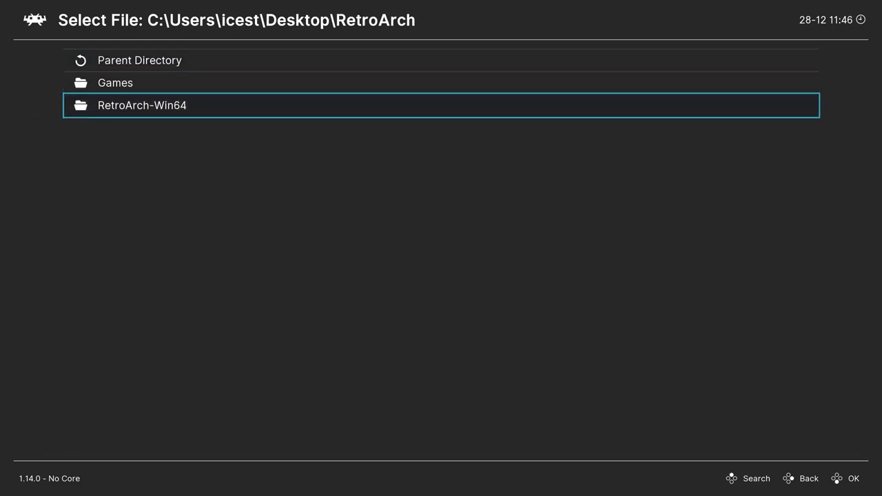
key(Up)
key(Return)
key(Down)
key(Return)
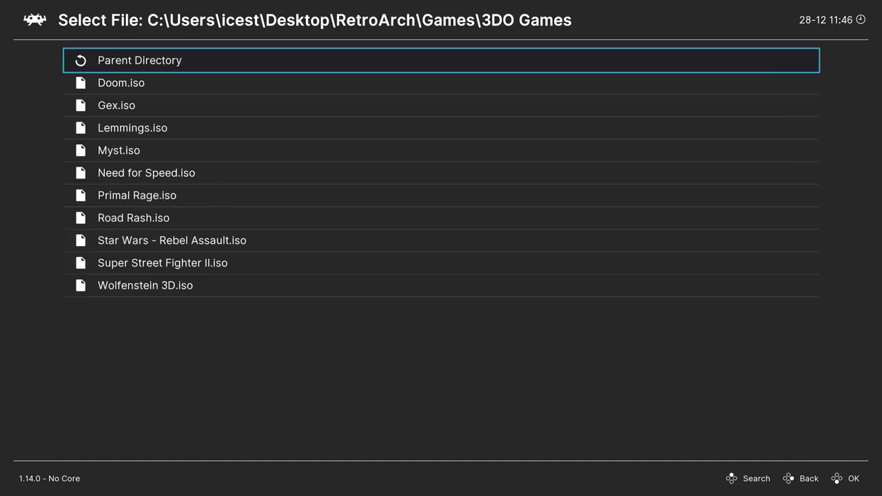
Step: Load Doom.iso with the The 3DO Company - 3DO (Opera) core
key(Down)
key(Return)
key(Down)
key(Down)
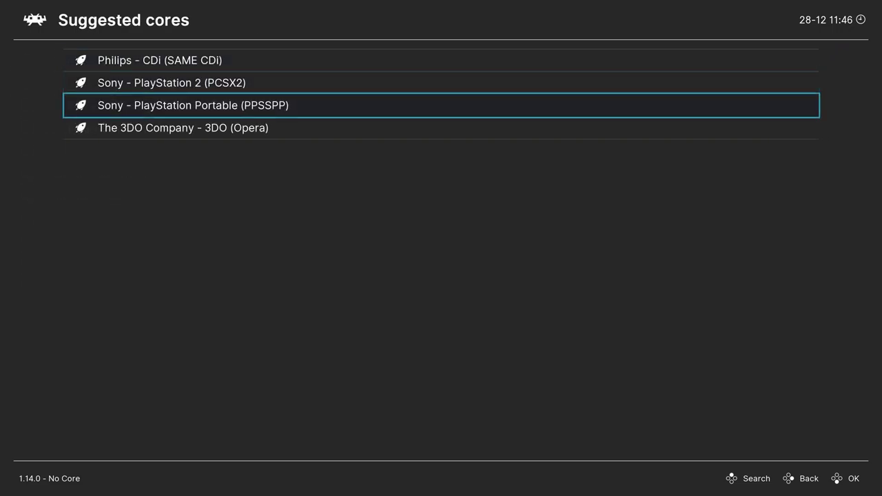
key(Down)
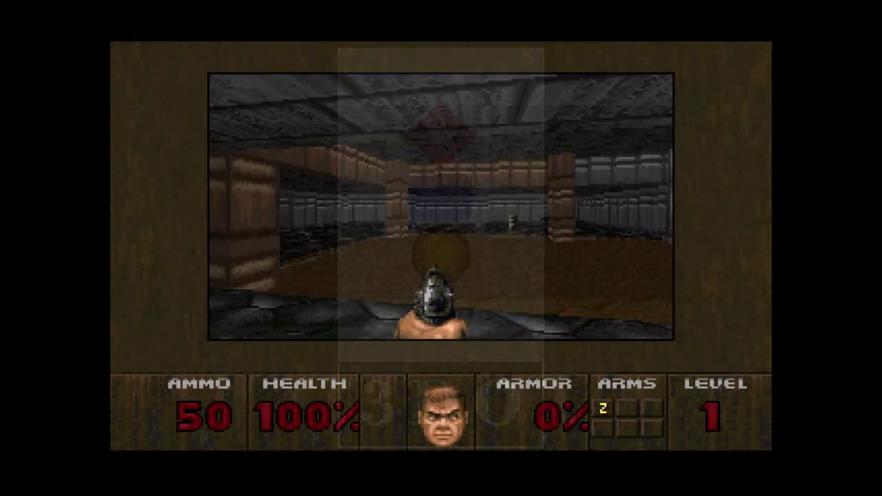
Step: Test Doom by moving and turning in the first level, and return to the RetroArch menu
key(Up)
key(Right)
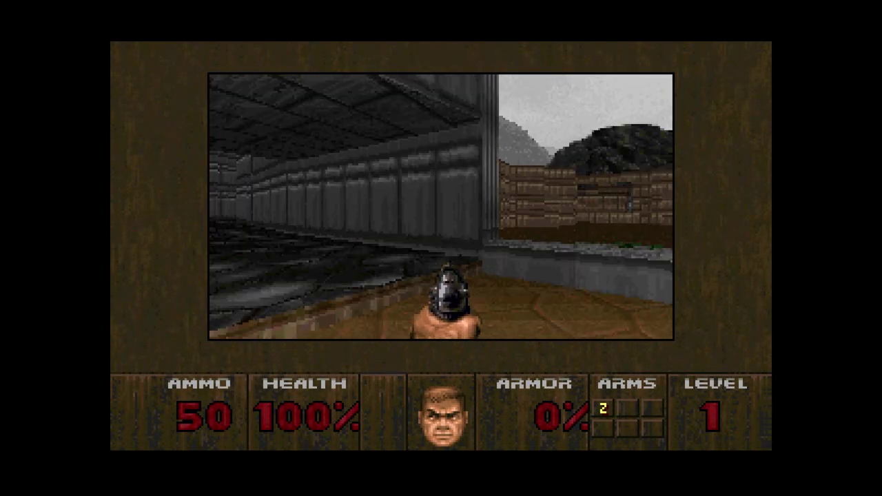
key(Left)
key(F1)
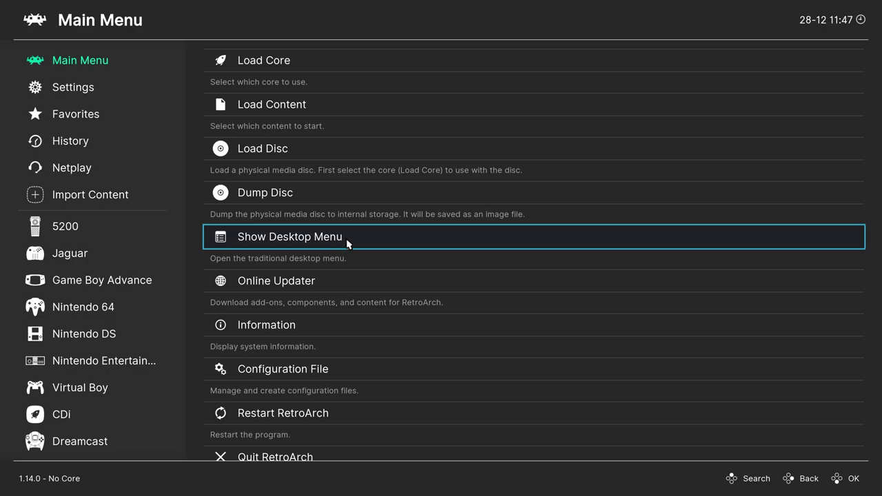
Step: Show the desktop menu and create a new playlist named "The 3DO Company - 3DO"
click(346, 242)
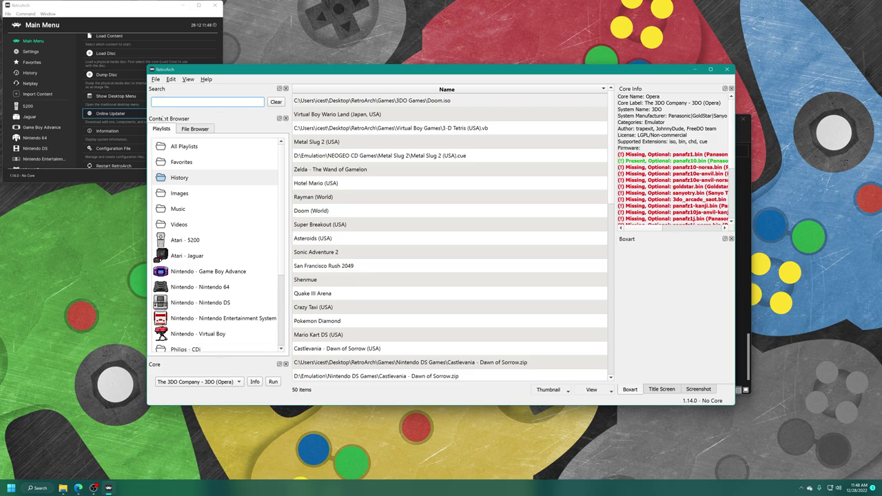
right_click(186, 176)
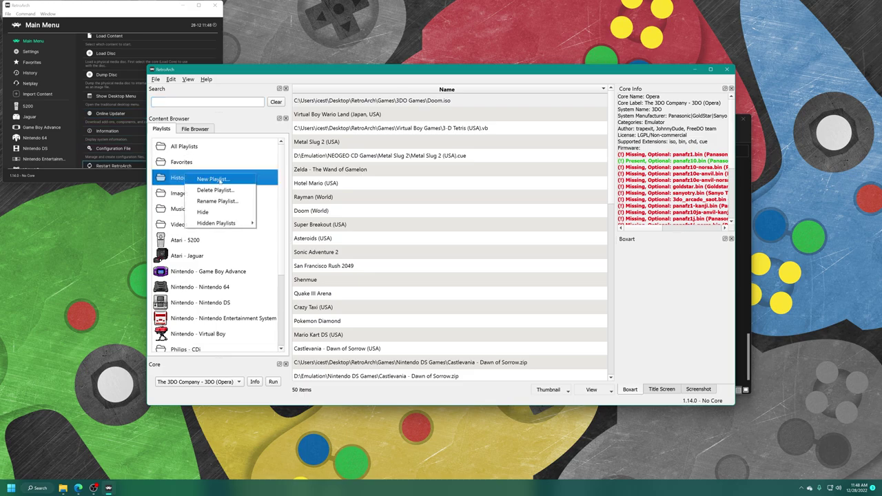
click(219, 179)
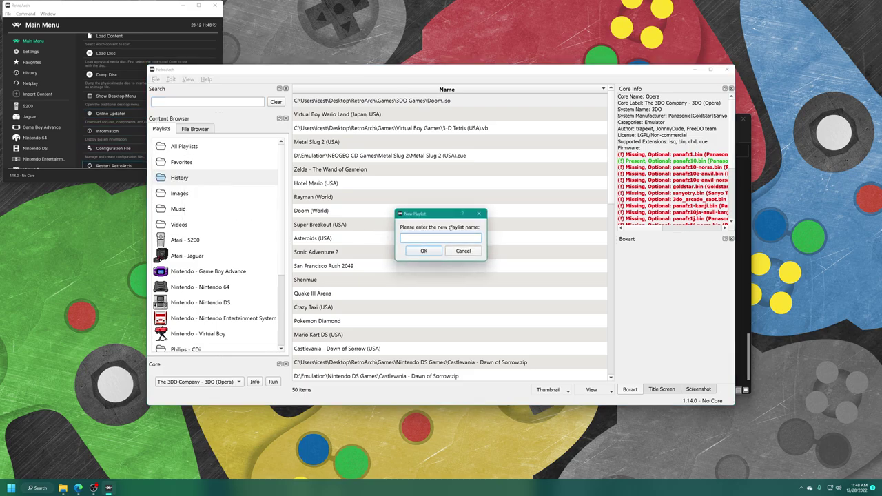
text(The 3DO Company - 3DO)
key(Return)
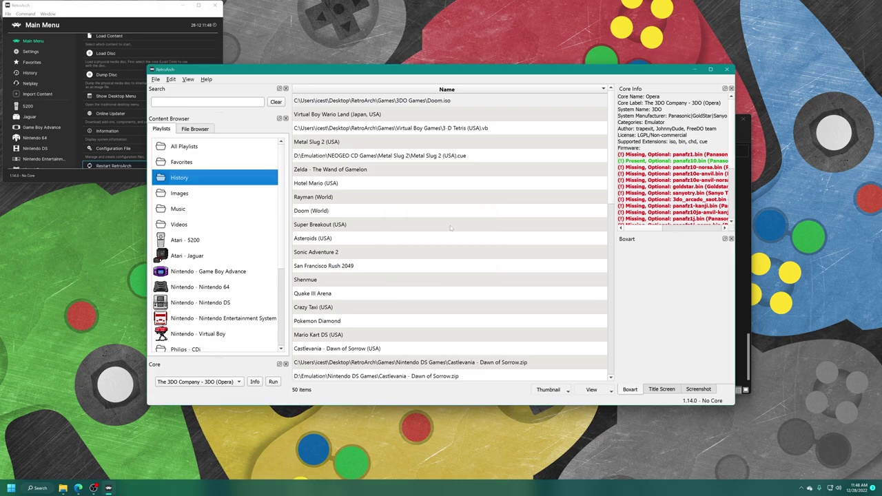
Step: Add the 3DO Games folder from the desktop's RetroArch Games folder to the "The 3DO Company - 3DO" playlist
scroll(205, 279, down, 3)
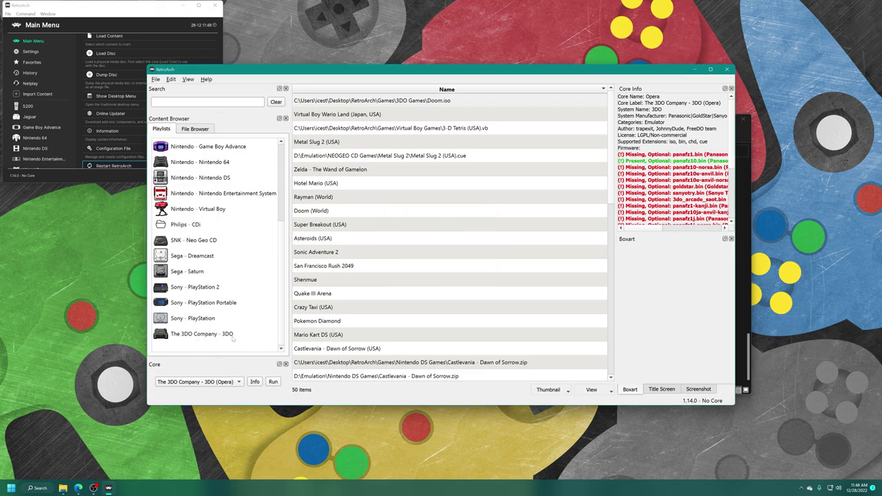
click(166, 337)
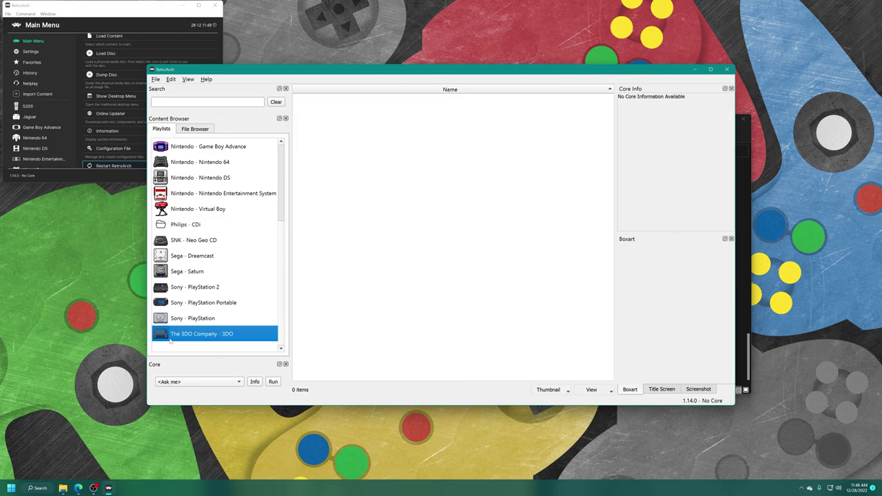
right_click(446, 160)
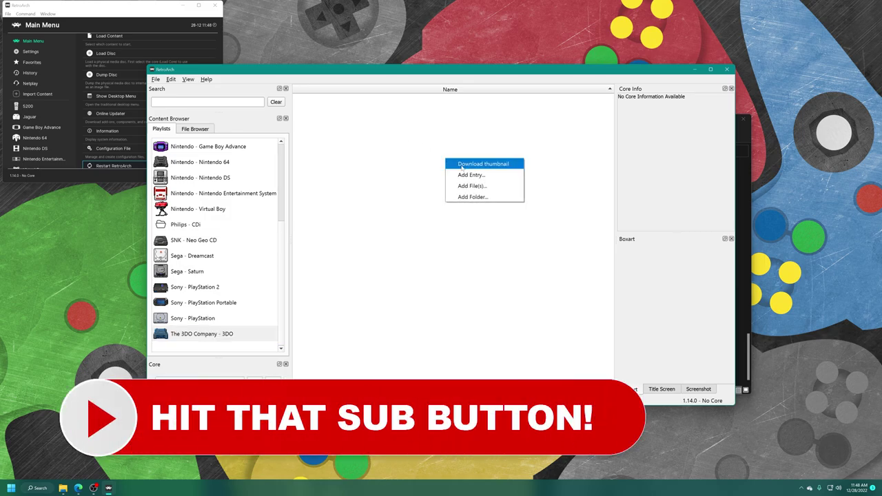
click(475, 198)
click(176, 183)
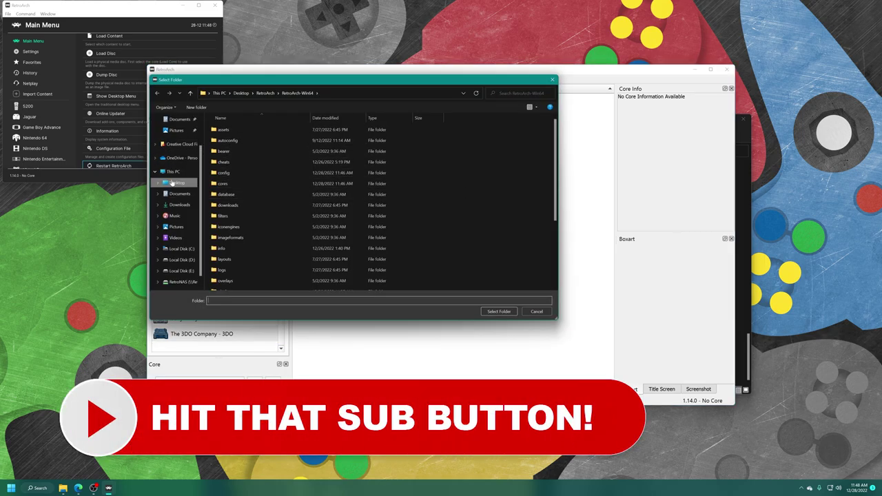
double_click(301, 134)
double_click(227, 129)
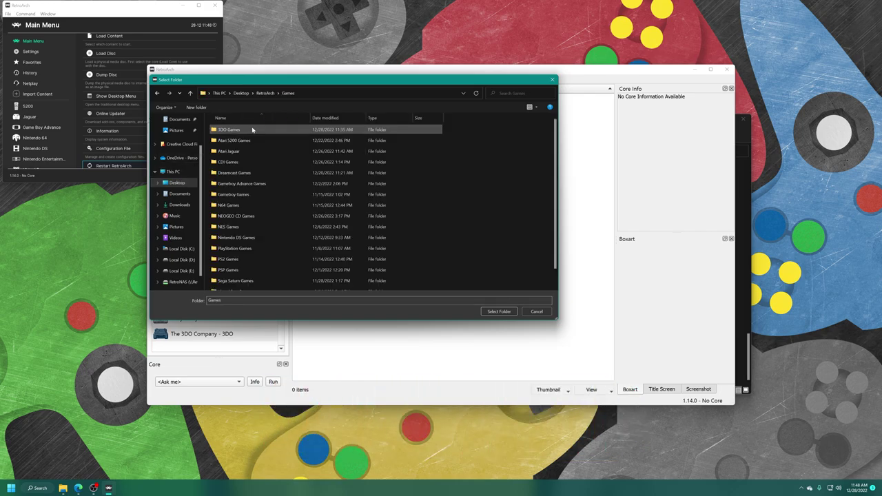
double_click(231, 130)
click(499, 311)
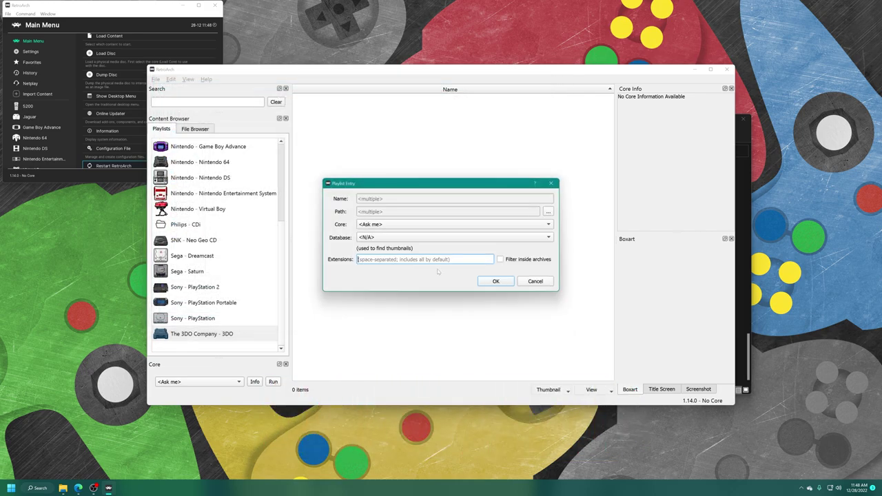
Step: Set the playlist entries' core to Opera and database to The 3DO Company - 3DO, and add the games
click(393, 225)
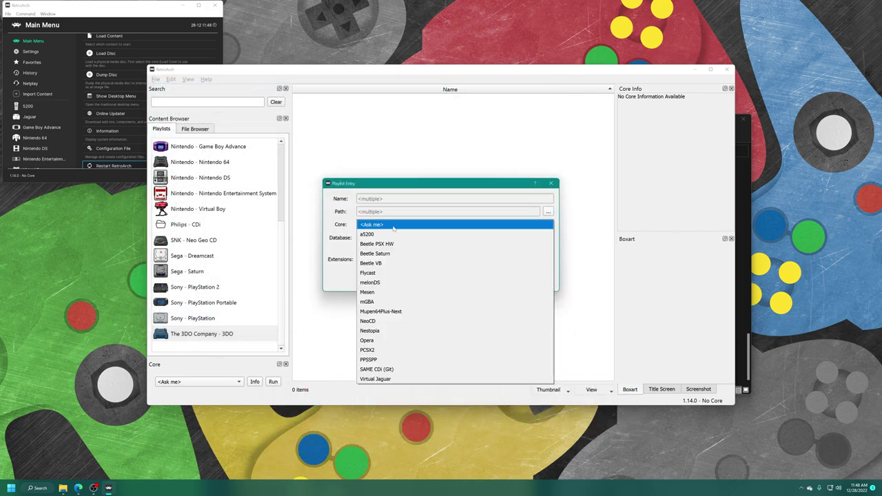
click(384, 341)
click(375, 237)
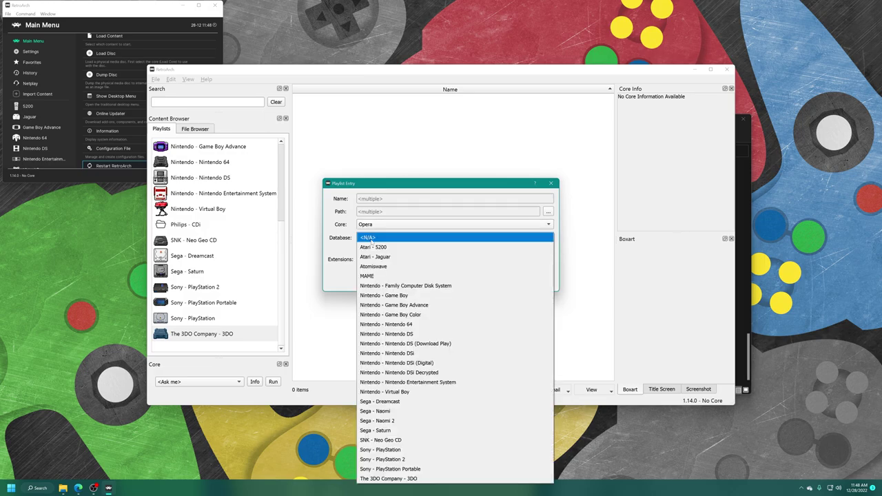
click(408, 477)
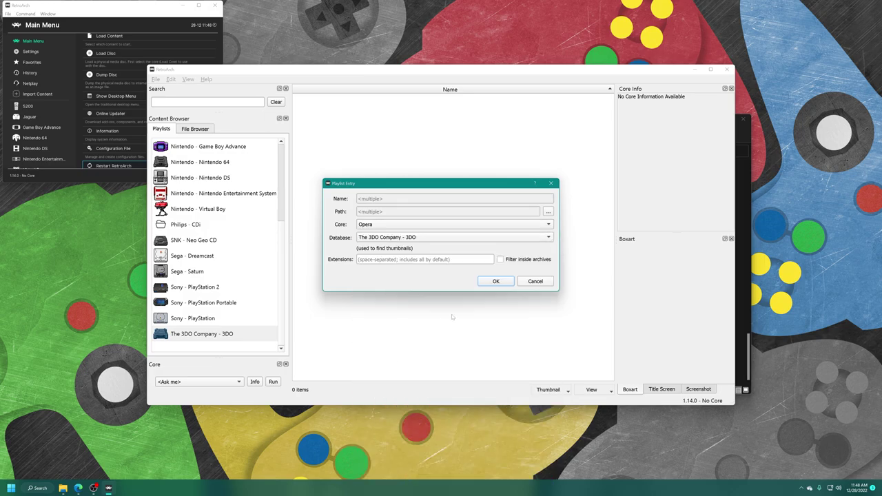
click(494, 282)
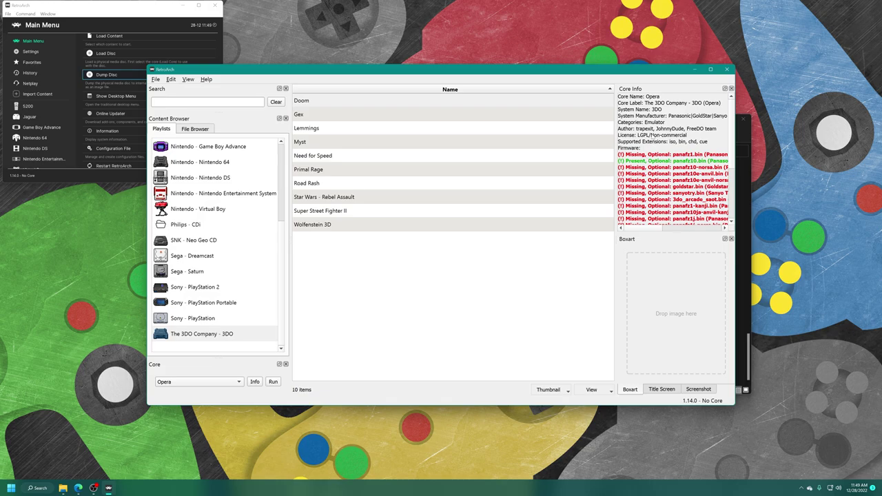
Step: Review the required and optional firmware files in the Opera core's information
scroll(666, 211, down, 3)
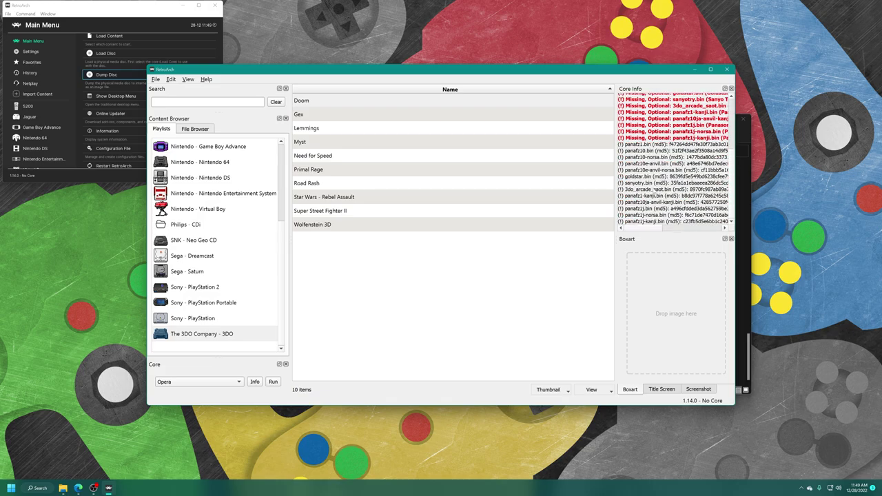
scroll(660, 191, up, 3)
scroll(678, 168, down, 2)
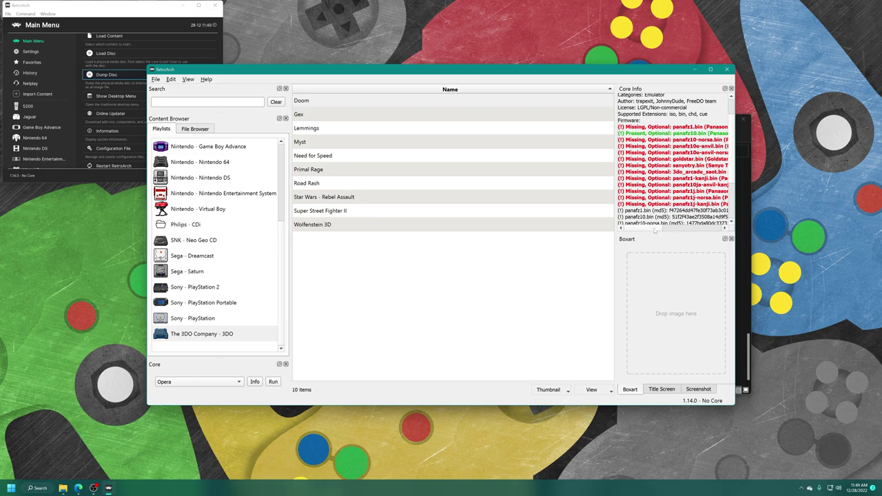
drag(655, 228, 615, 222)
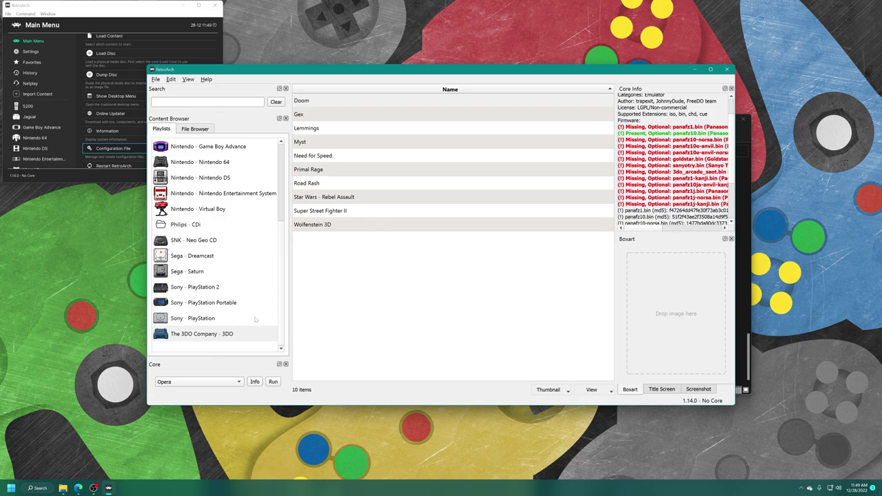
Step: Try to download all thumbnails for the 3DO playlist
right_click(200, 334)
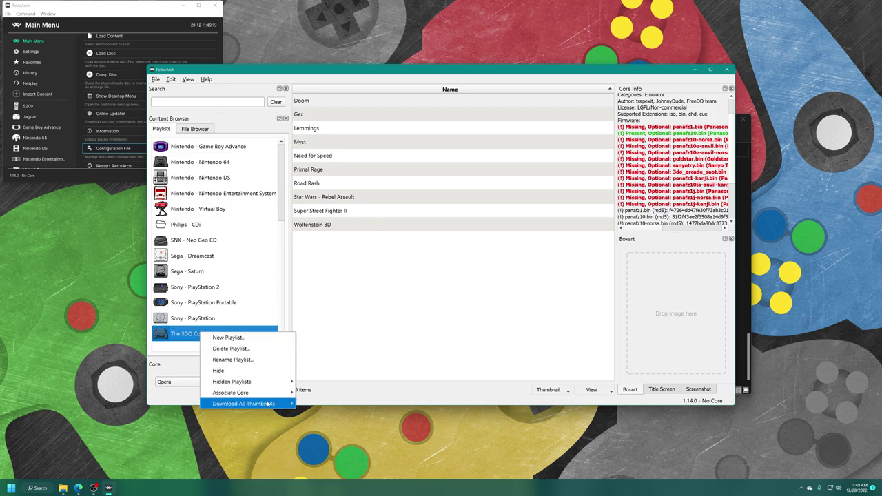
mouse_move(270, 404)
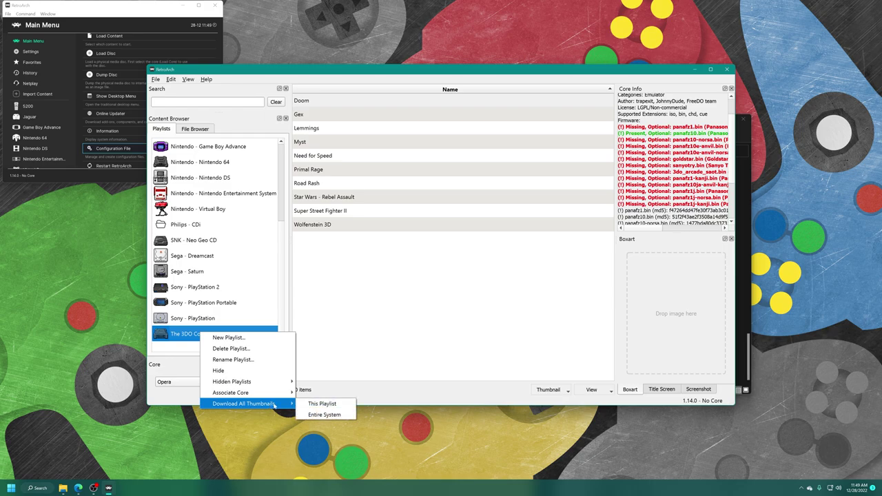
click(333, 405)
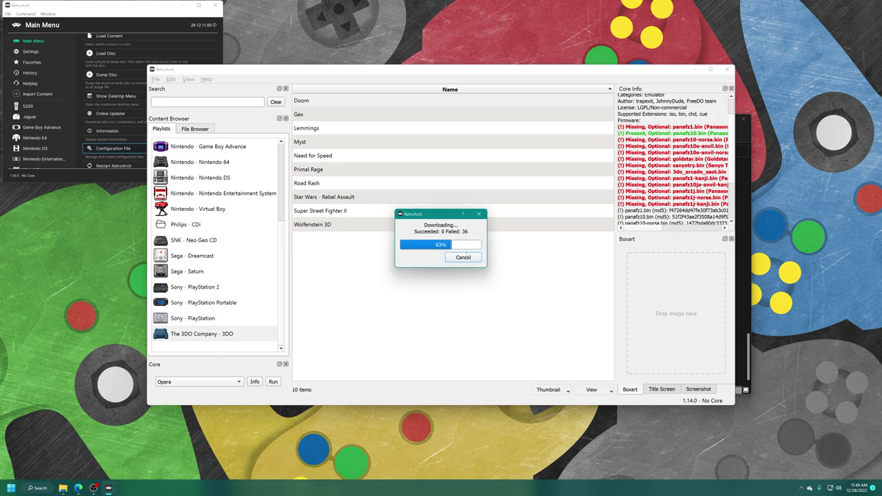
click(468, 258)
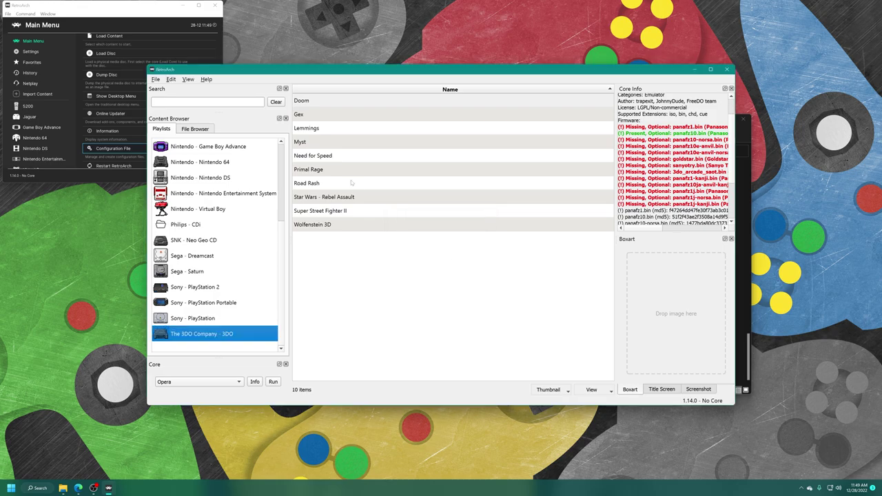
Step: Rename the Doom entry as "Doom (USA)" and download its thumbnail
click(304, 102)
click(303, 102)
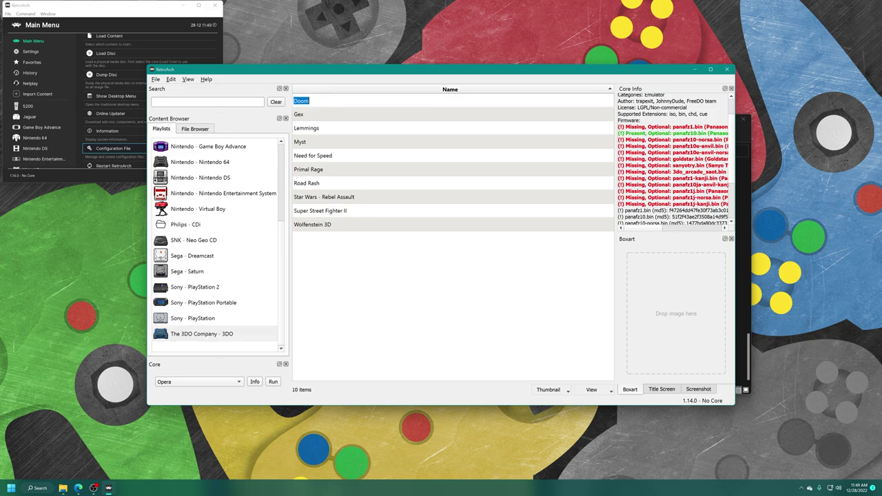
key(End)
text((USA))
click(338, 112)
right_click(335, 102)
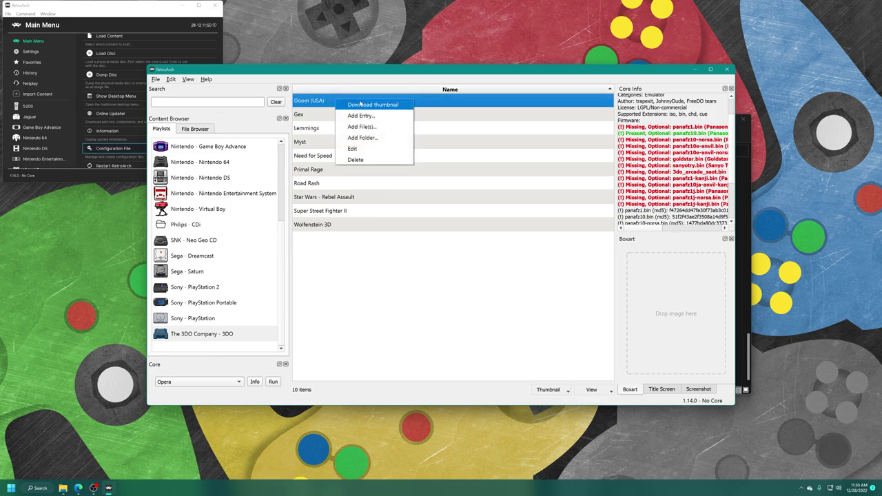
click(360, 104)
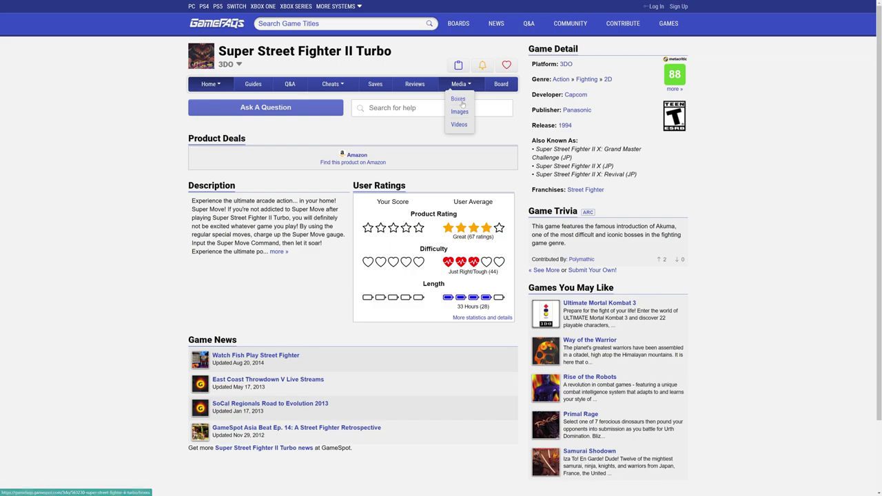
Step: Save the 3DO US box scan of Super Street Fighter II Turbo from GameFAQs to the desktop
click(462, 104)
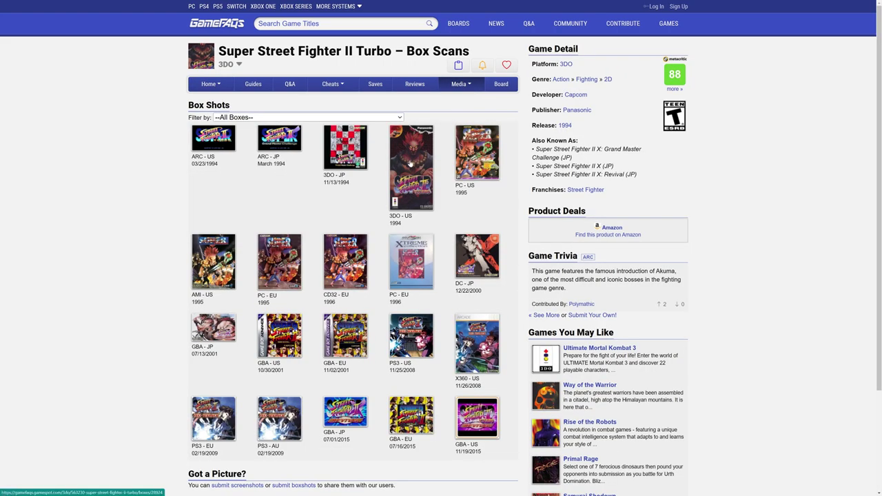
click(410, 163)
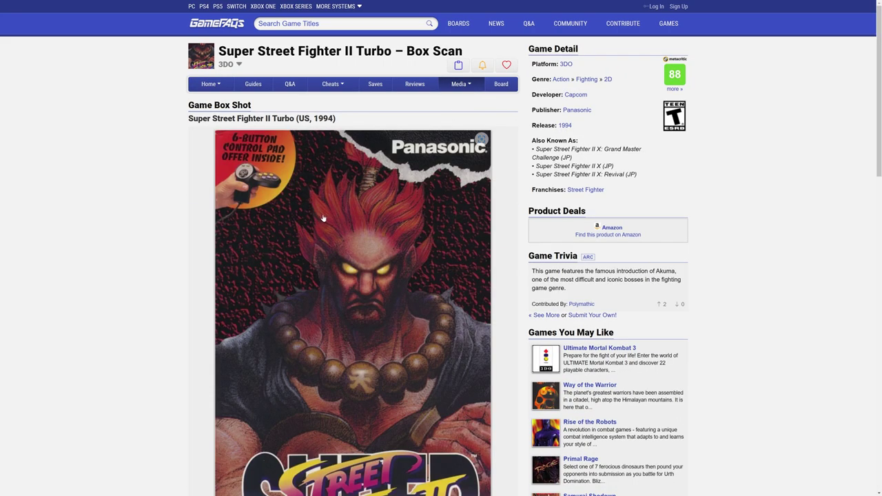
scroll(323, 218, down, 2)
right_click(347, 183)
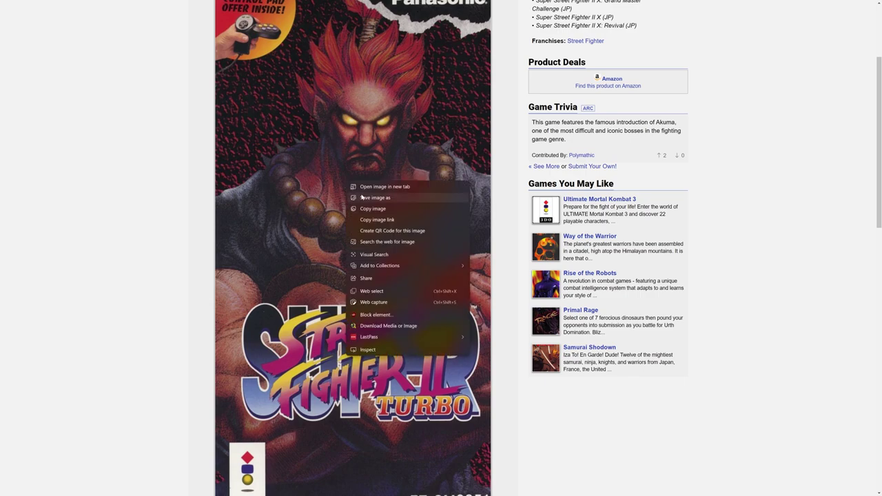
click(361, 198)
click(354, 238)
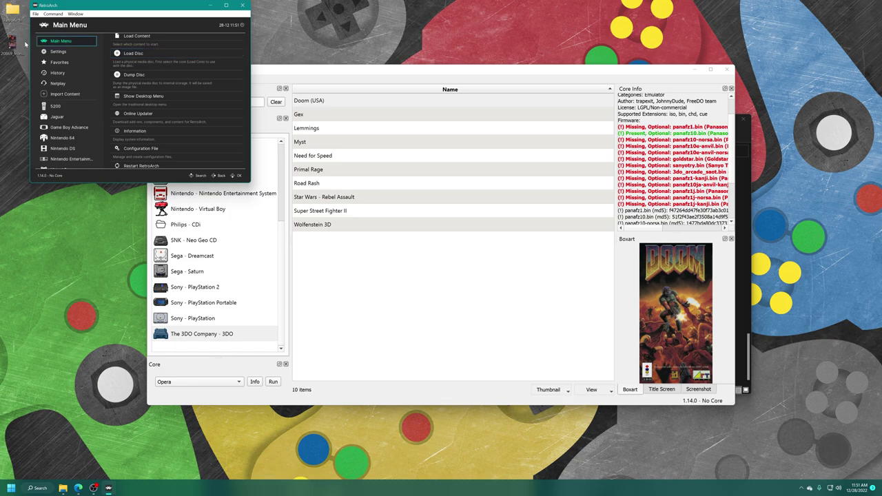
Step: Switch to Paint and open the box scan saved on the desktop
click(19, 47)
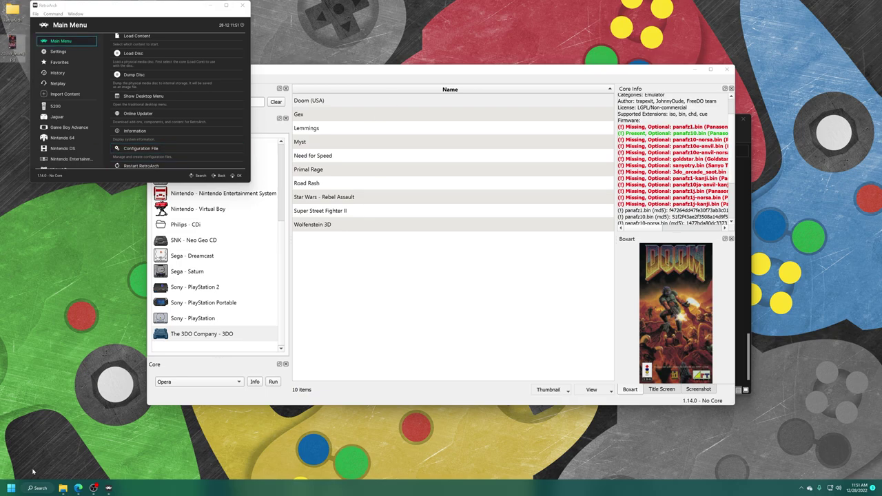
click(10, 490)
click(209, 291)
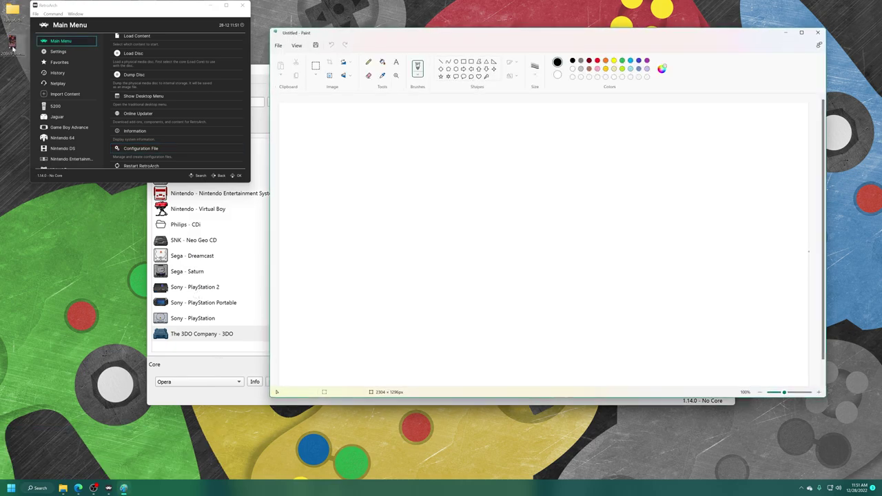
mouse_move(6, 48)
mouse_down()
mouse_move(310, 138)
mouse_move(356, 193)
mouse_up()
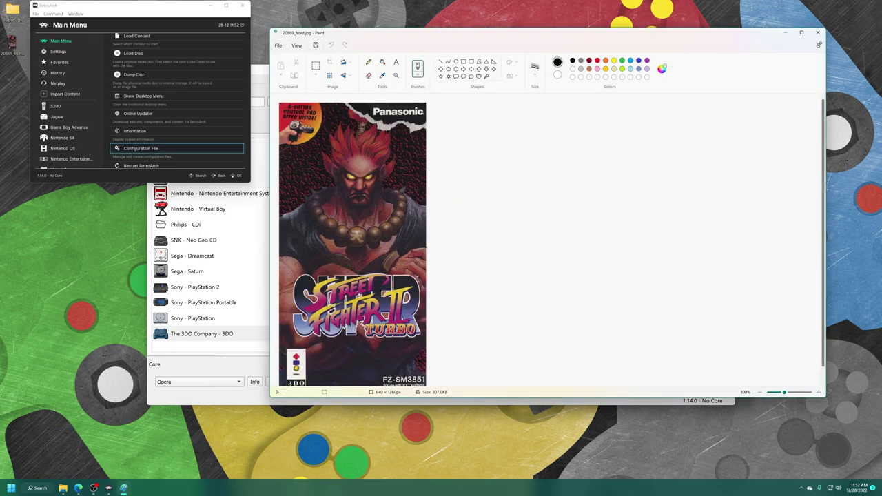
Step: Save the box scan as a PNG picture named 20869_front.png and close Paint
click(280, 46)
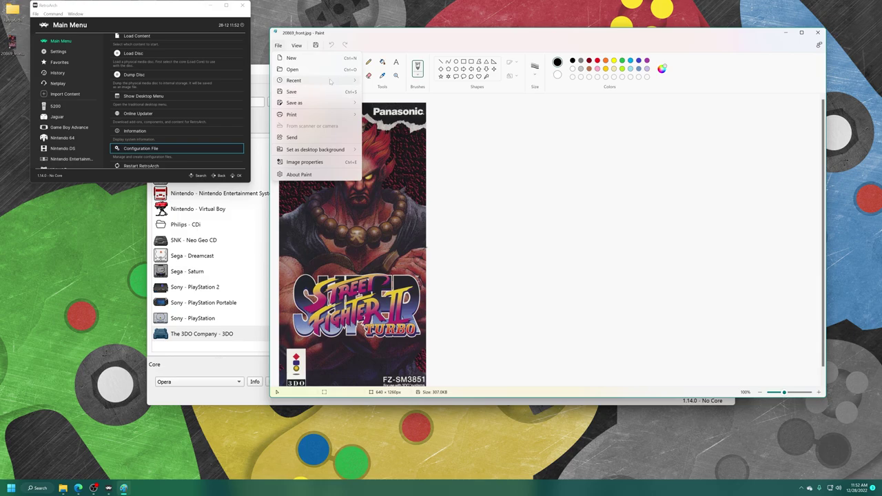
mouse_move(333, 103)
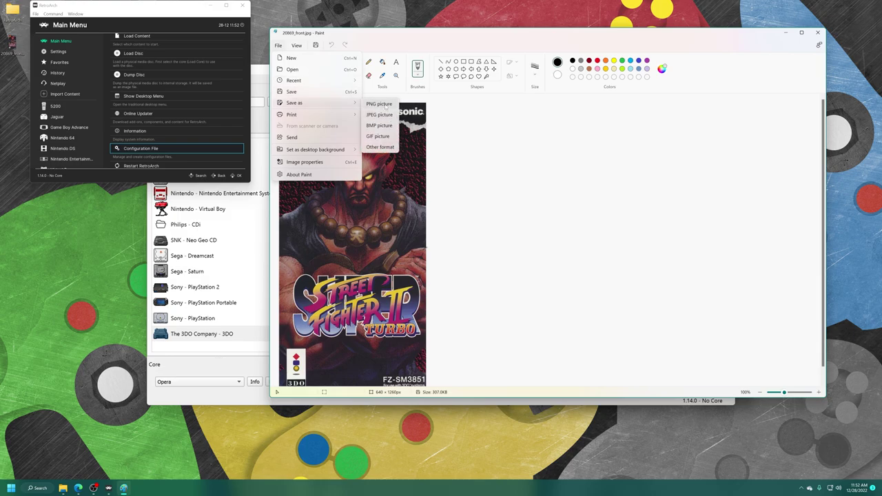
click(379, 104)
click(795, 355)
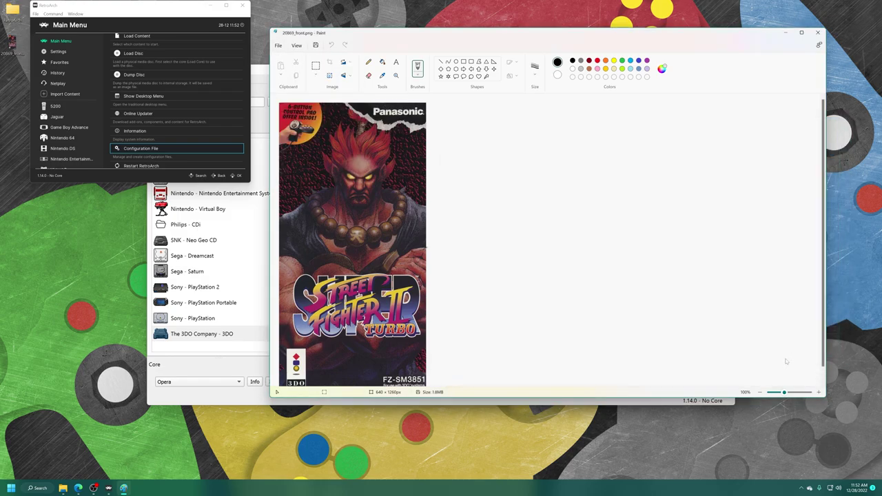
click(818, 32)
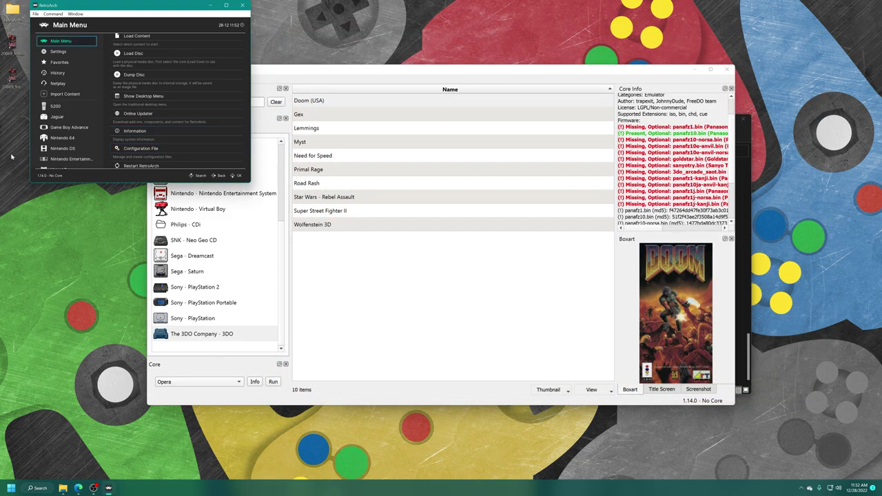
Step: Switch to RetroArch and assign the PNG box scan as boxart for Super Street Fighter II
click(651, 73)
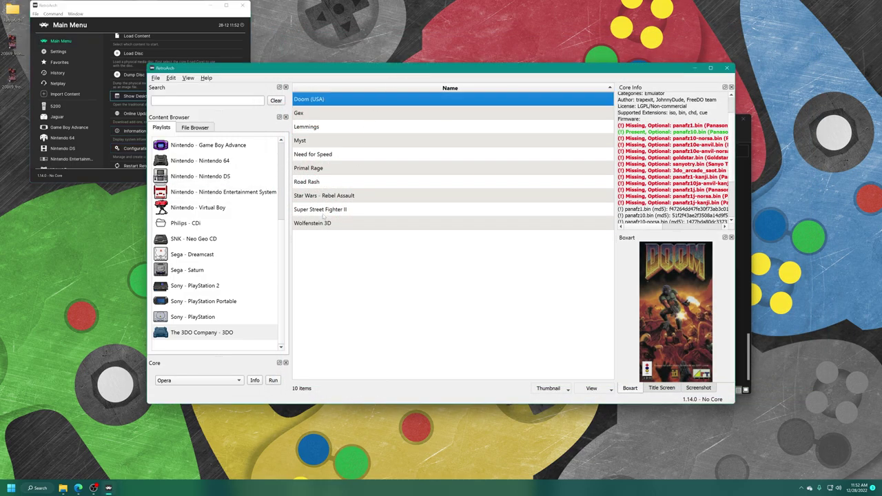
click(326, 210)
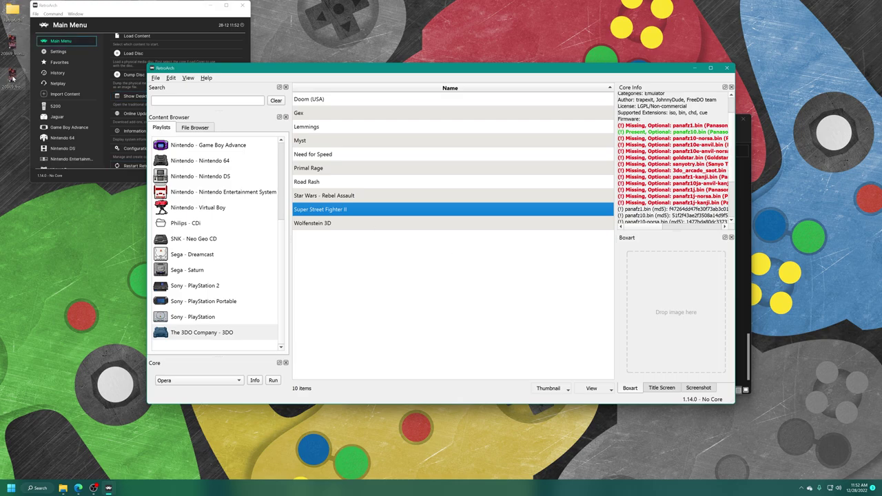
drag(13, 77, 662, 284)
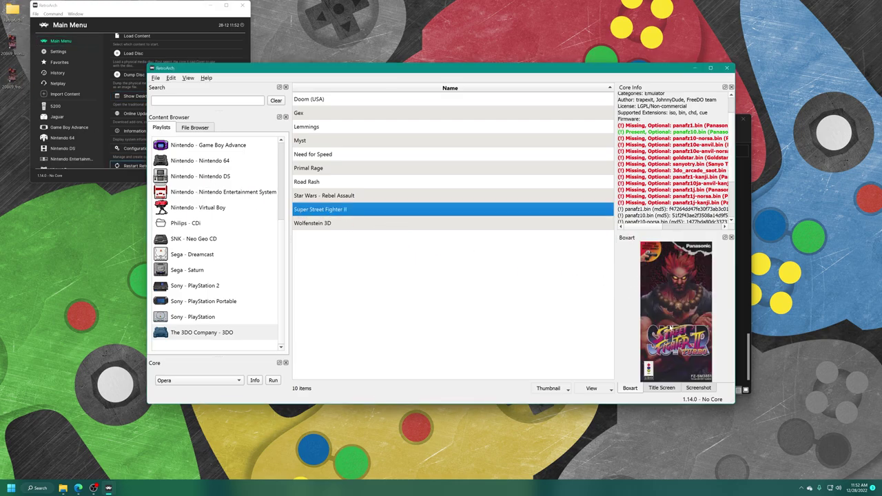
click(324, 196)
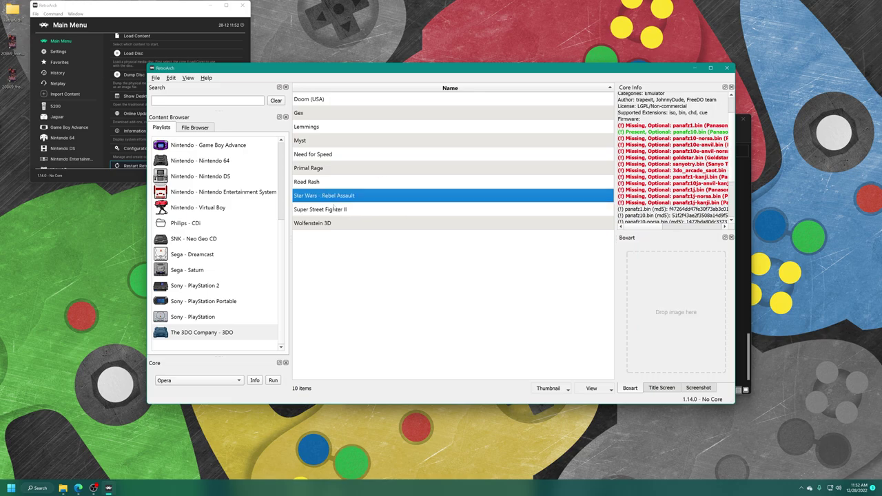
Step: Check the boxart of Super Street Fighter II, close the desktop menu window and restart RetroArch
click(343, 210)
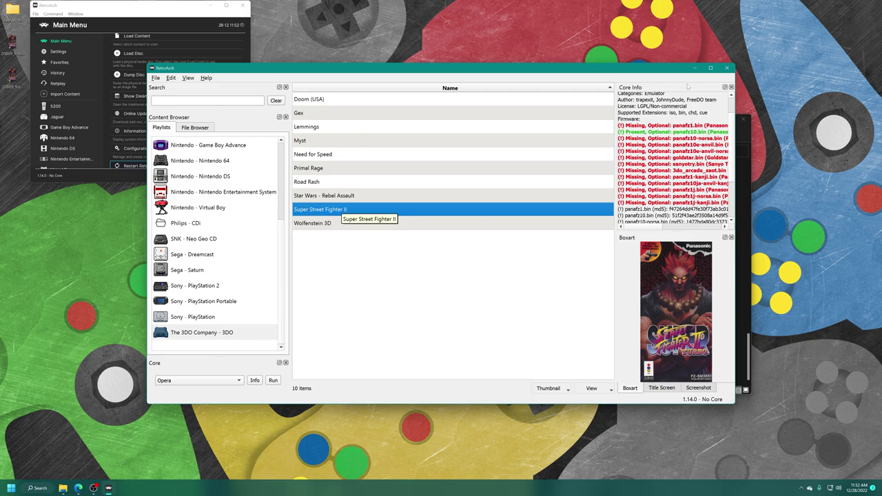
click(727, 68)
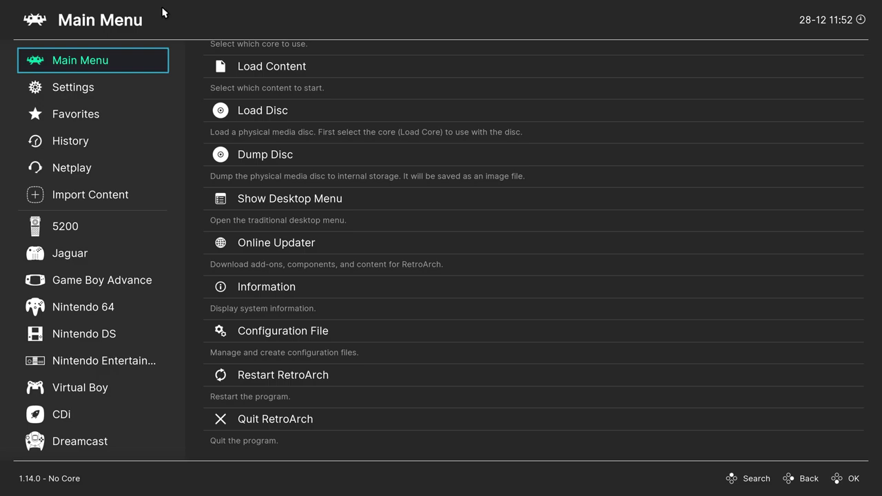
click(293, 379)
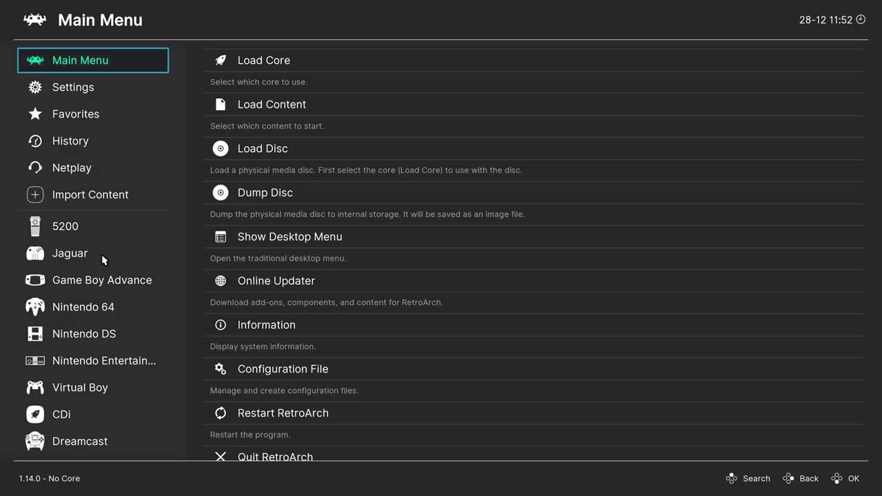
Step: Open the 3DO playlist in the main interface and run Need for Speed
scroll(102, 259, down, 20)
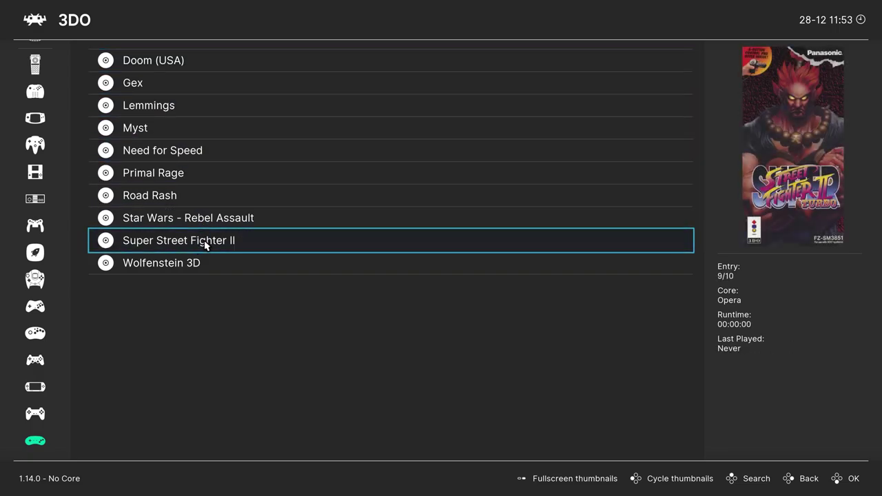
click(207, 150)
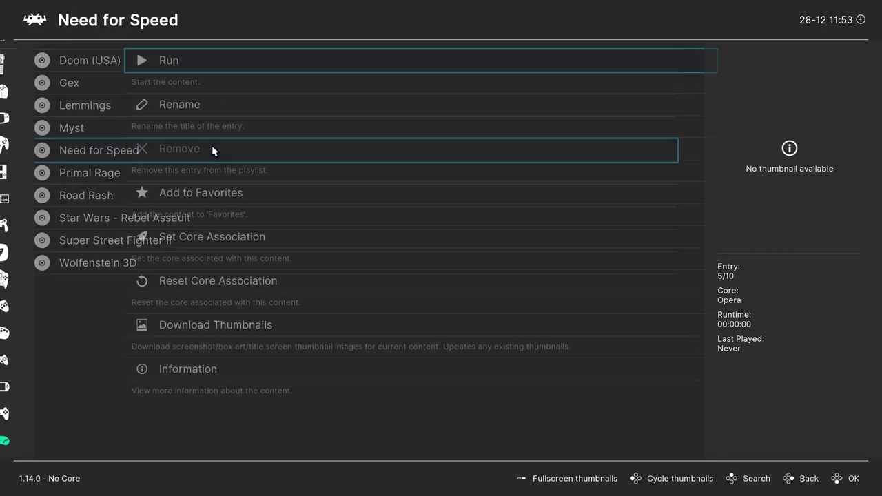
click(167, 66)
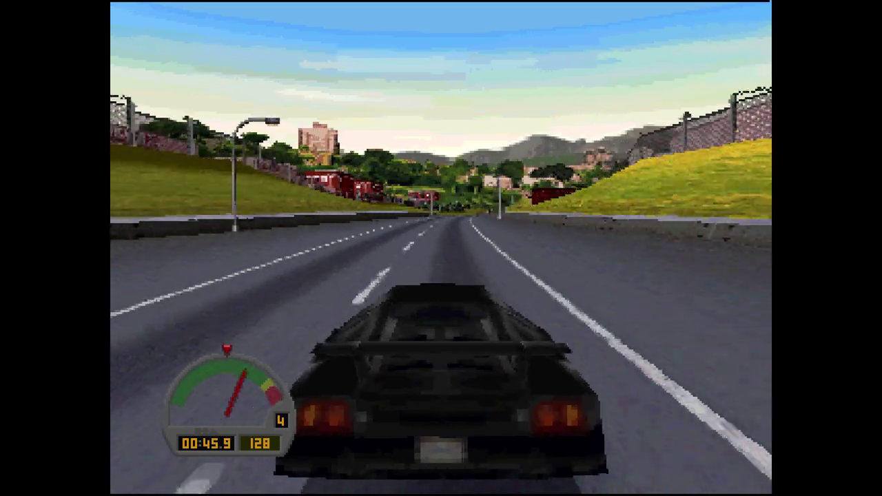
Step: Open the Core Options of the running Need for Speed game
key(F1)
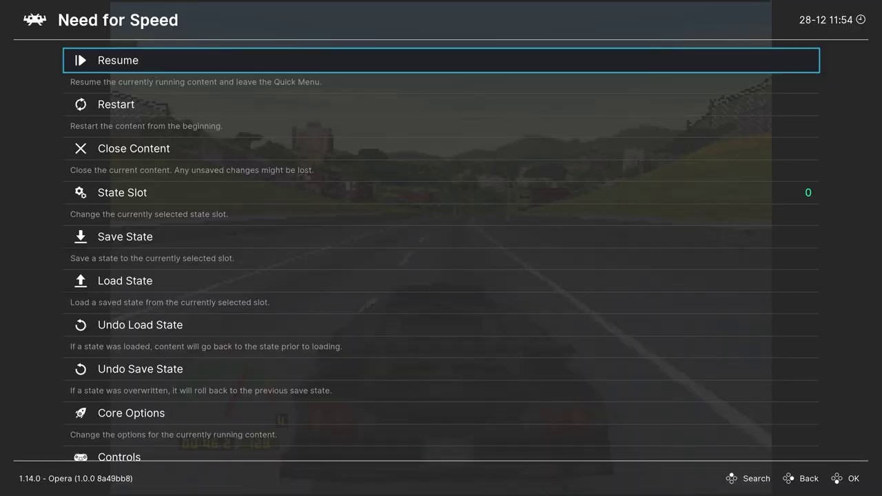
key(Down)
key(Down)
key(Down)
key(Down)
key(Down)
key(Down)
key(Down)
key(Down)
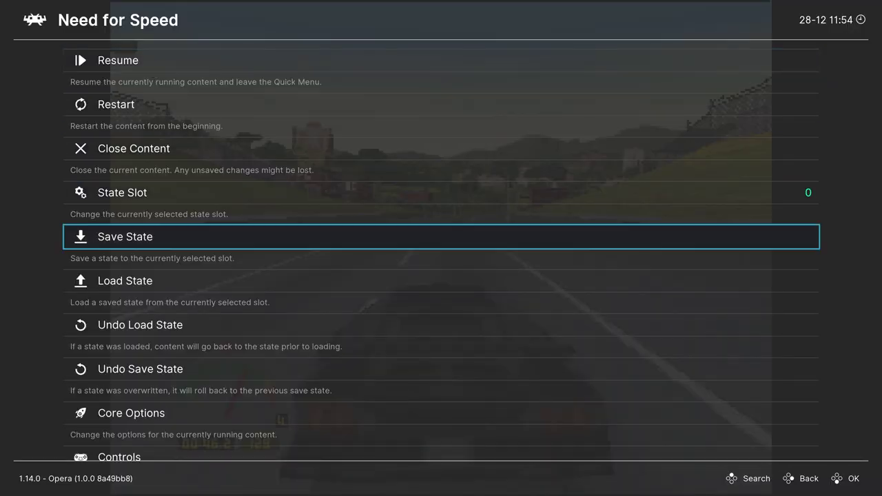
key(Return)
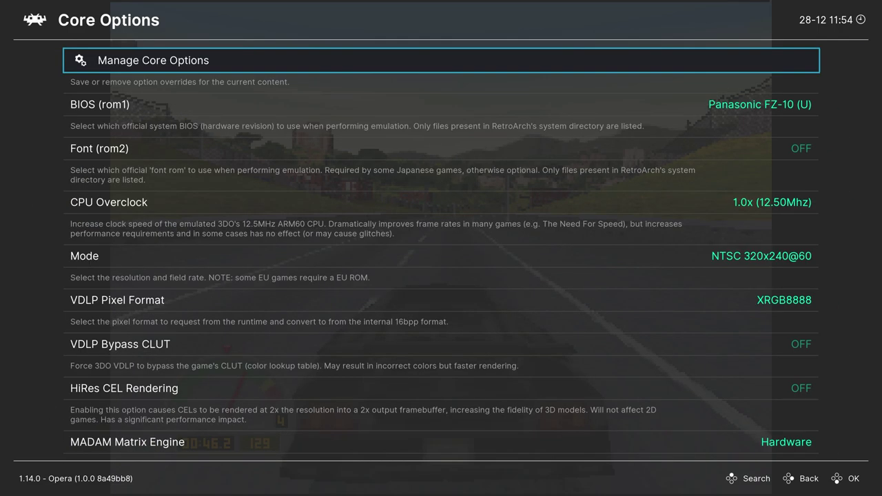
Step: Review the choices for BIOS (rom1) and Font (rom2), keeping Panasonic FZ-10 (U) and OFF
key(Down)
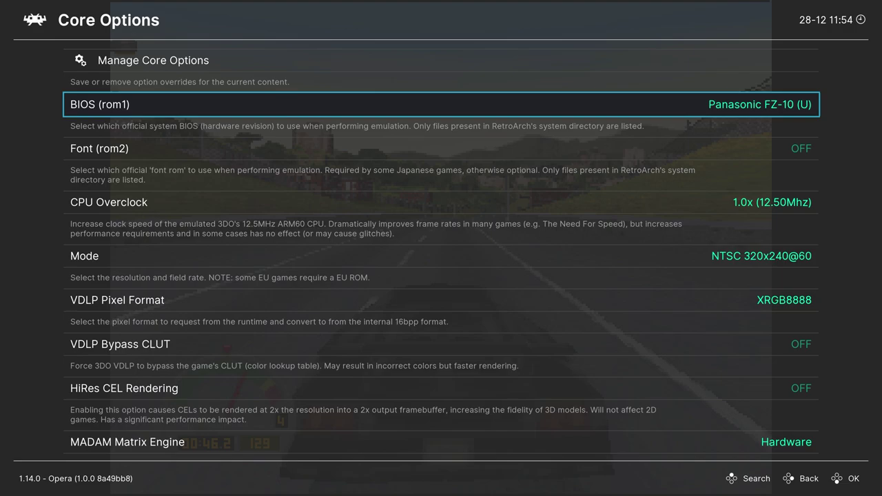
key(Return)
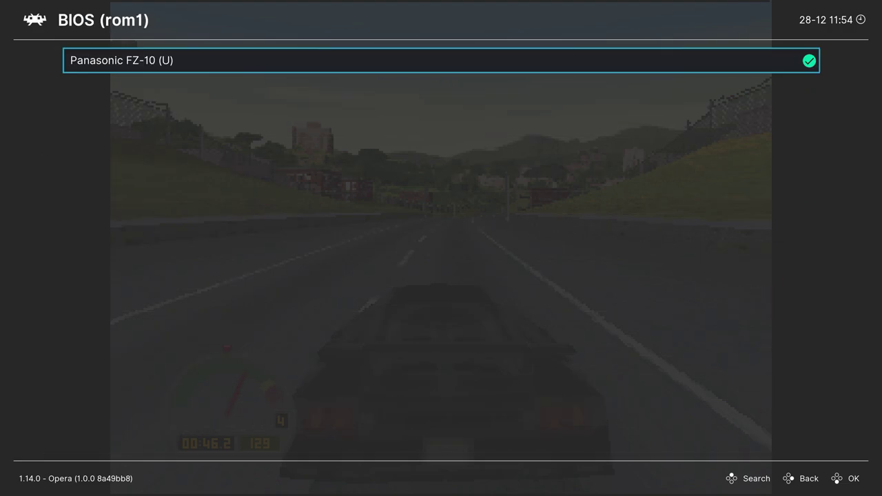
key(Return)
key(Down)
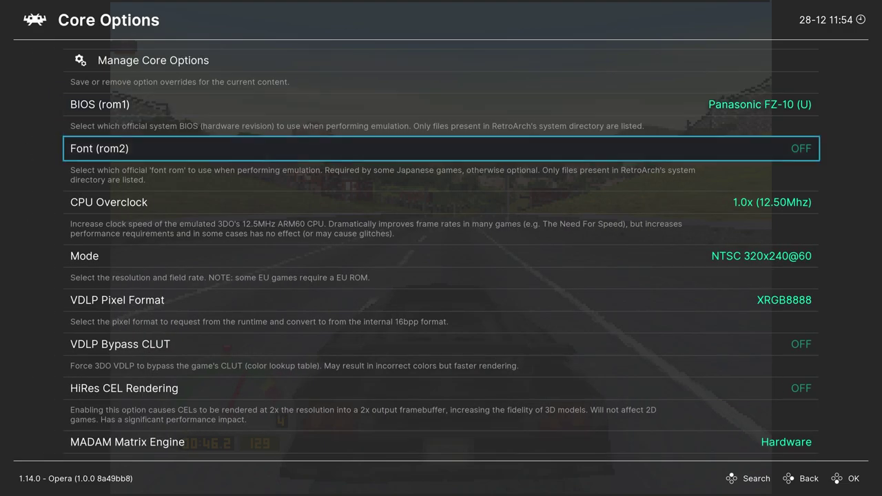
key(Return)
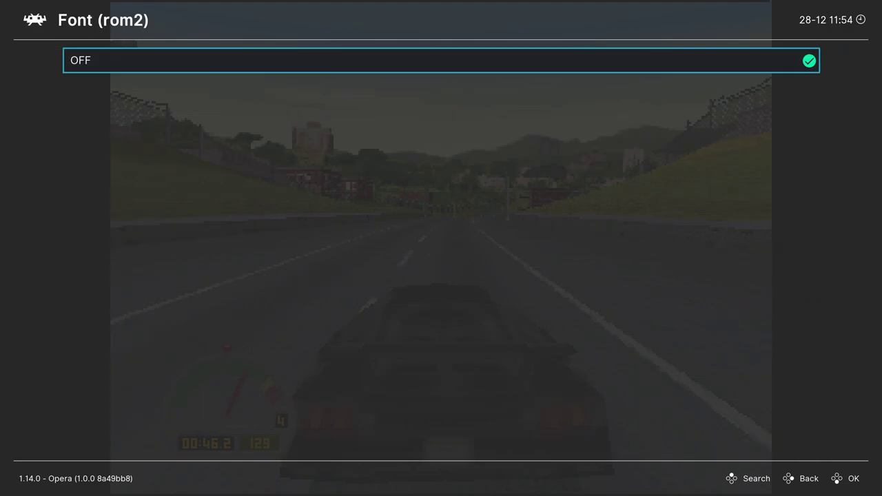
key(Return)
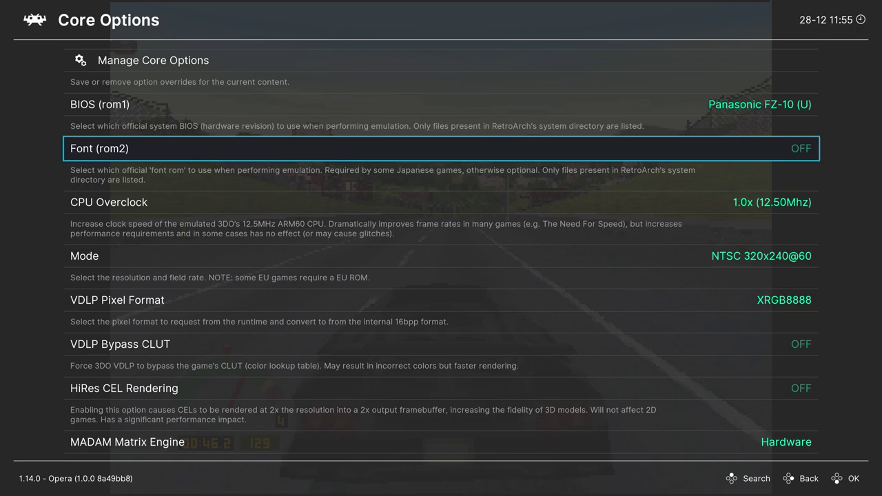
Step: Set the Opera core's CPU Overclock to 2.0x (25.00Mhz)
key(Down)
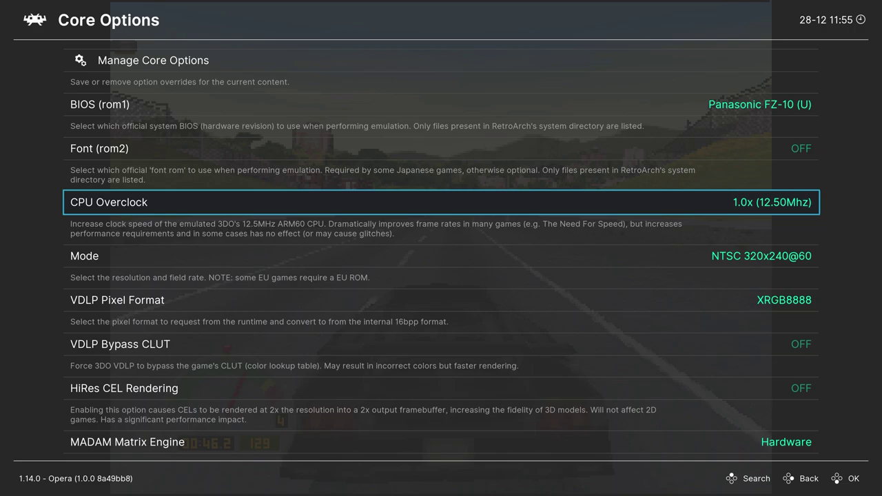
key(Return)
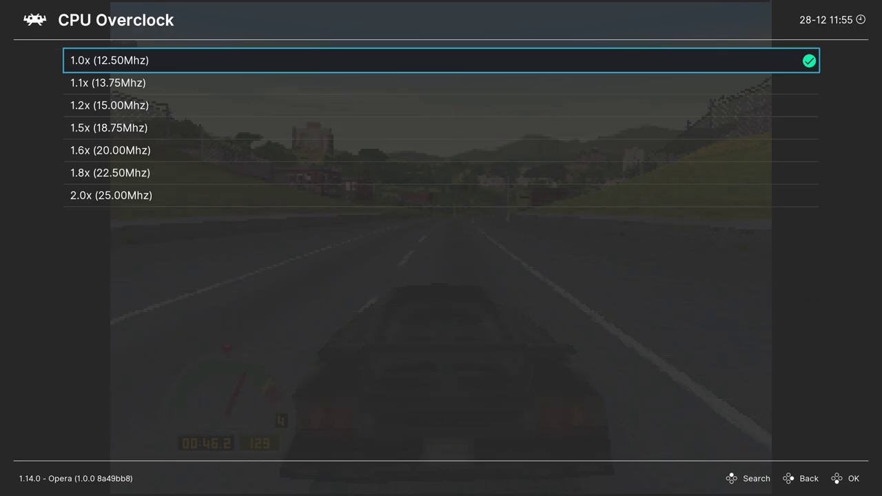
key(Down)
key(Down)
key(Down)
key(Down)
key(Down)
key(Down)
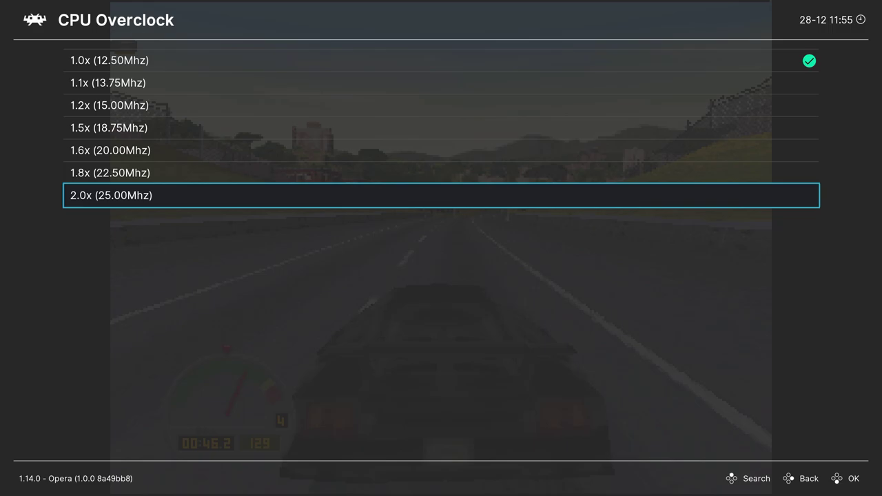
key(Return)
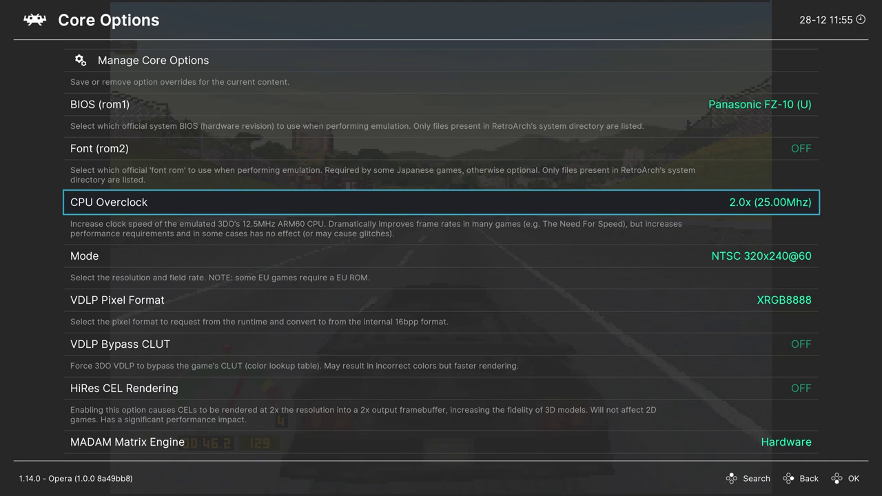
Step: Look through the CPU Overclock choices again and resume the game to check how it runs
key(Return)
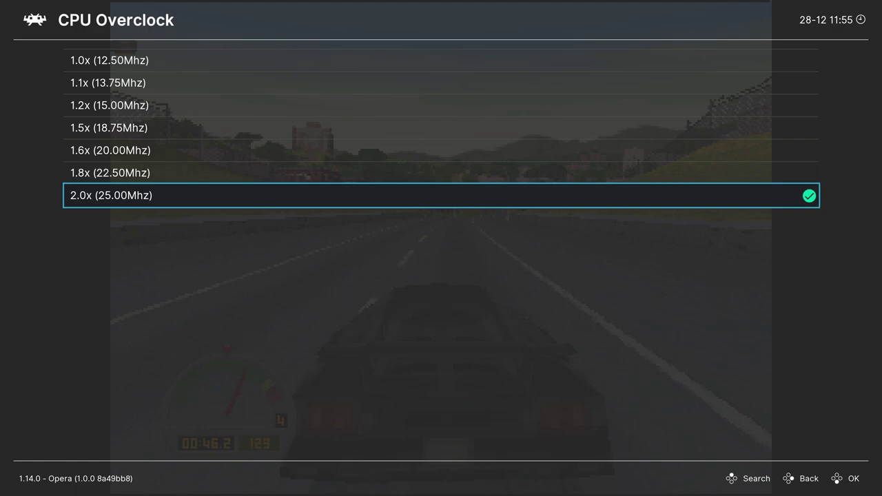
key(Up)
key(Down)
key(Down)
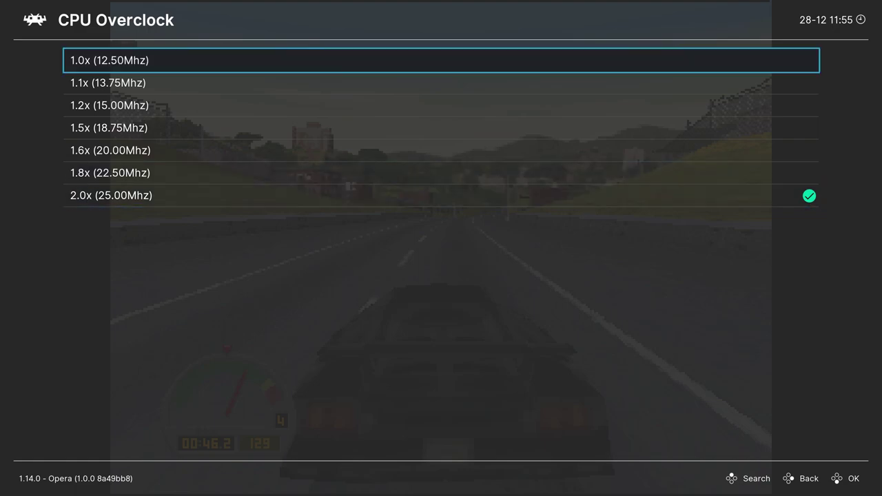
key(F1)
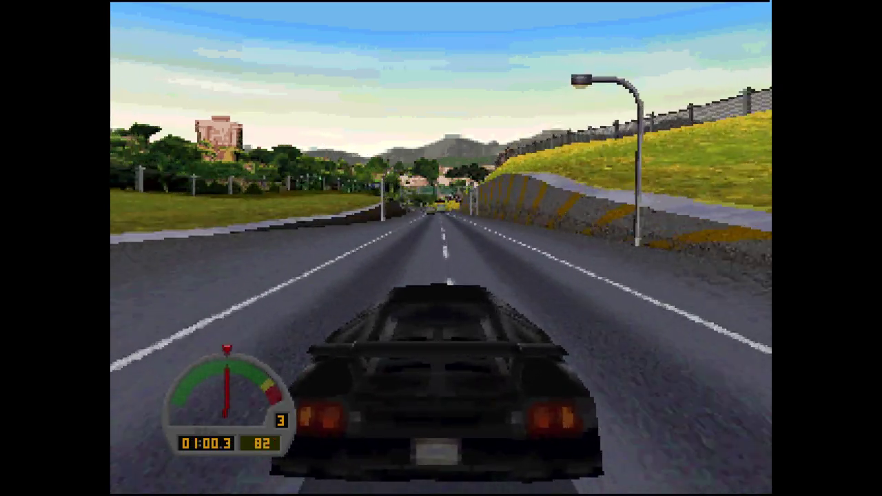
Step: Review the Mode choices in the core options and keep NTSC 320x240@60
key(F1)
key(Down)
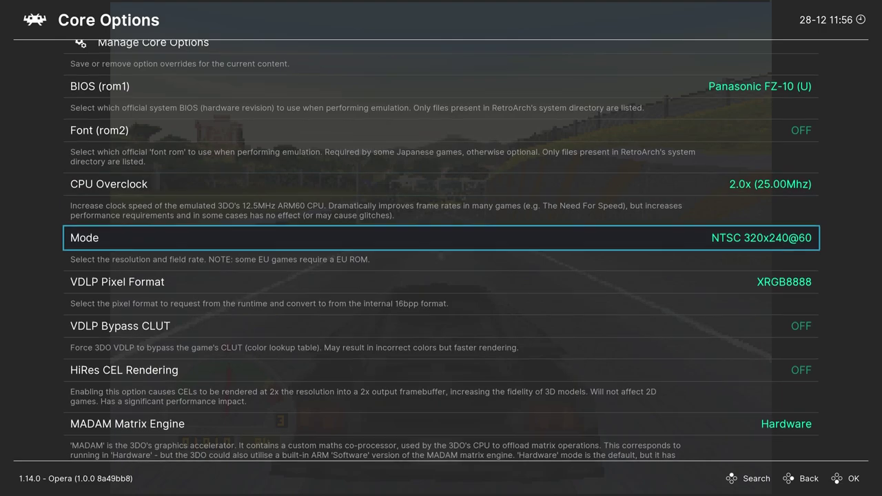
key(Return)
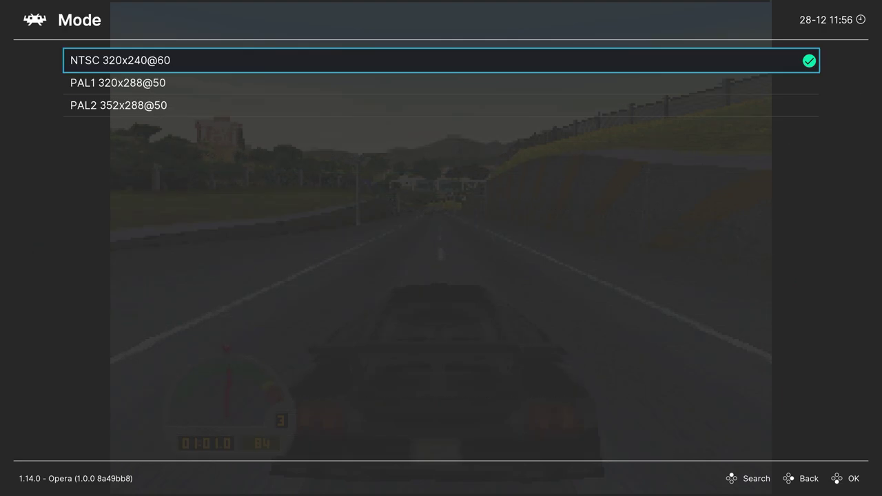
key(Down)
key(Down)
key(Up)
key(Up)
key(Return)
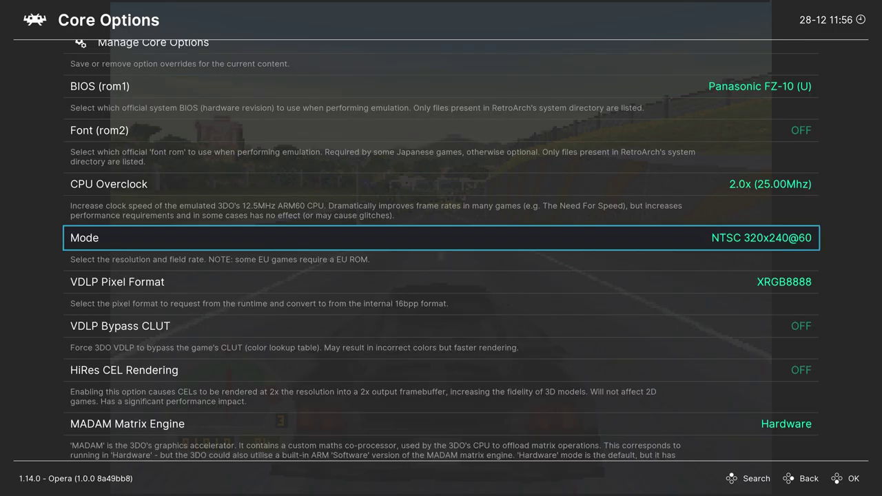
Step: View the VDLP Pixel Format choices and switch VDLP Bypass CLUT on and back off
key(Down)
key(Return)
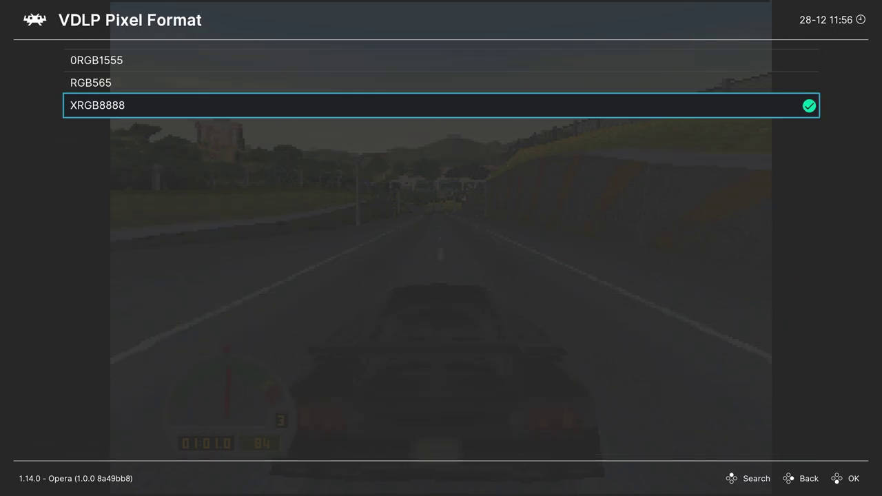
key(BackSpace)
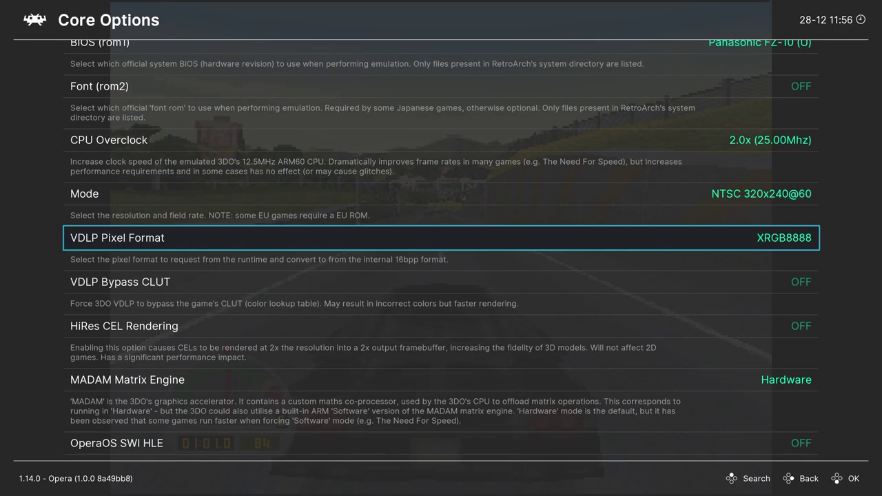
key(Down)
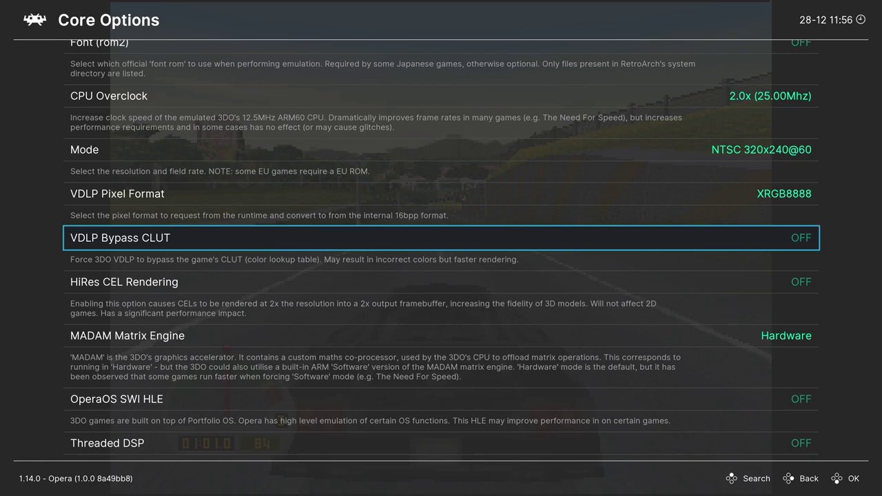
key(Right)
key(Left)
Step: Toggle HiRes CEL Rendering on and off, resuming the game to compare the picture with each setting
key(Down)
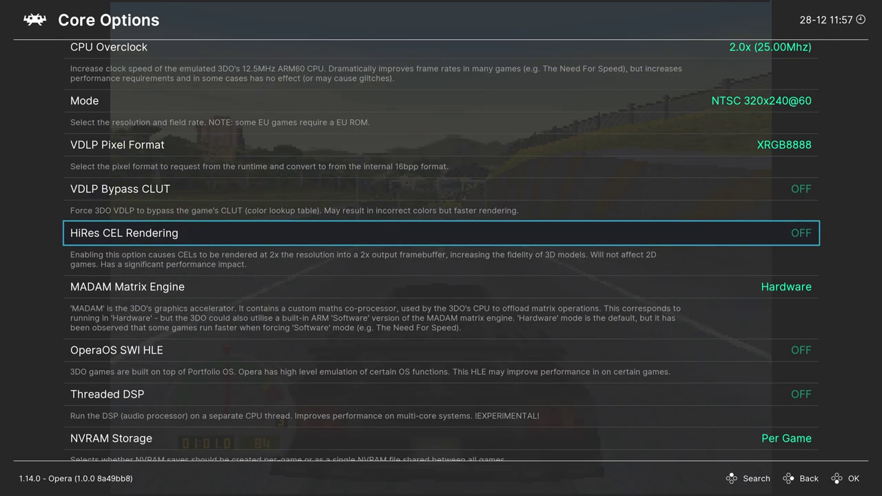
key(Right)
key(F1)
key(F1)
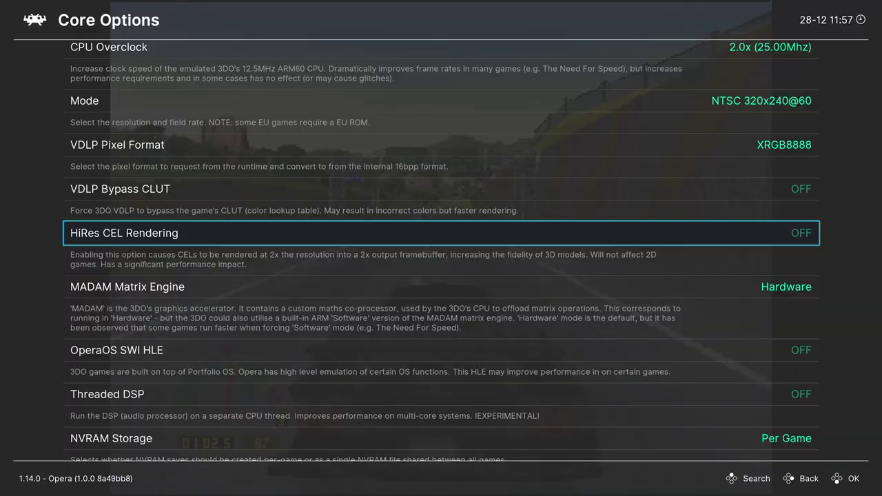
key(F1)
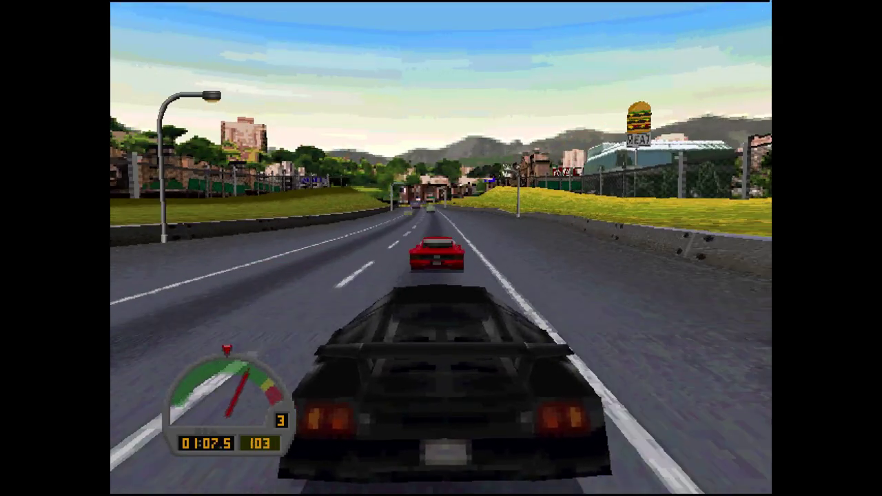
key(F1)
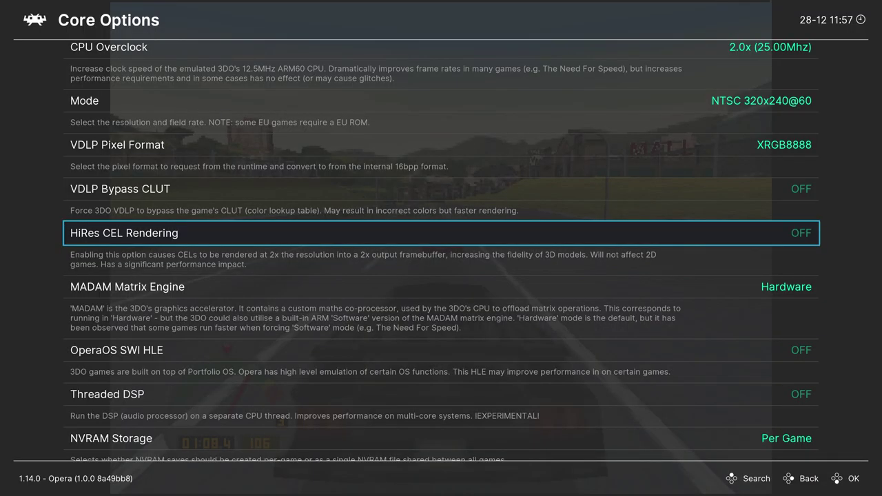
key(F1)
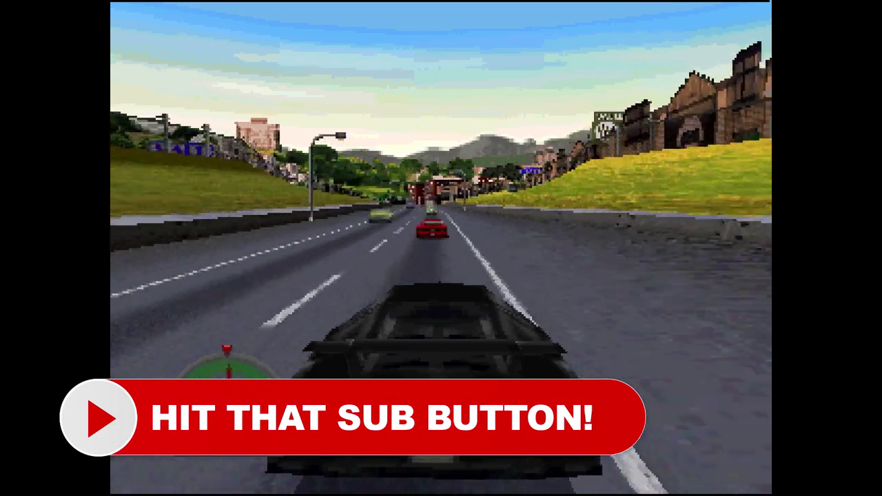
Step: Turn HiRes CEL Rendering ON and resume the game to check the picture
key(F1)
key(Right)
key(F1)
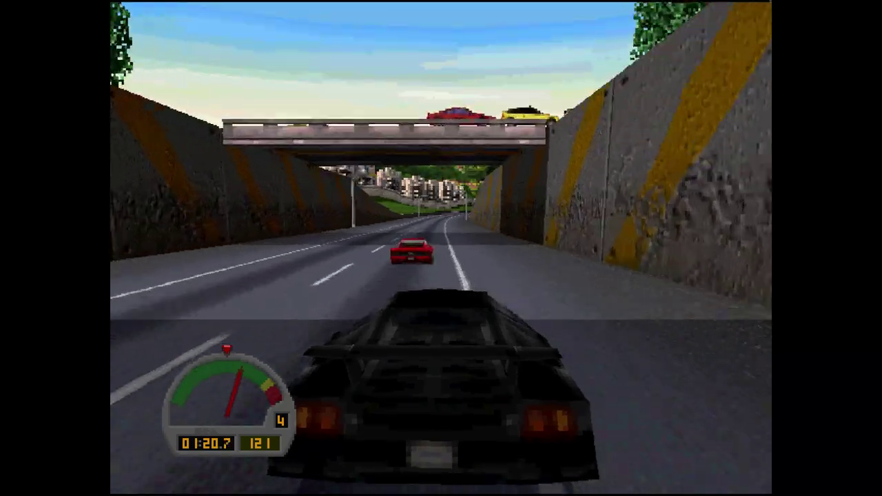
Step: Switch the MADAM Matrix Engine core option to Software and back to Hardware
key(F1)
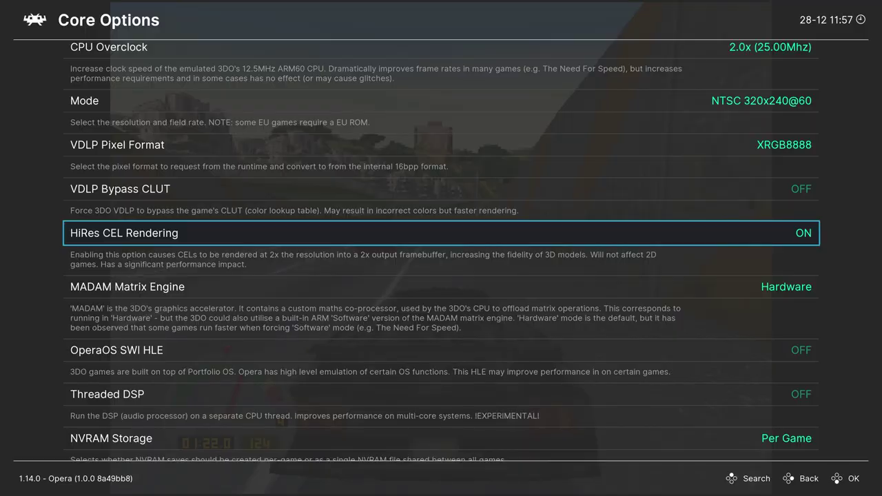
key(Down)
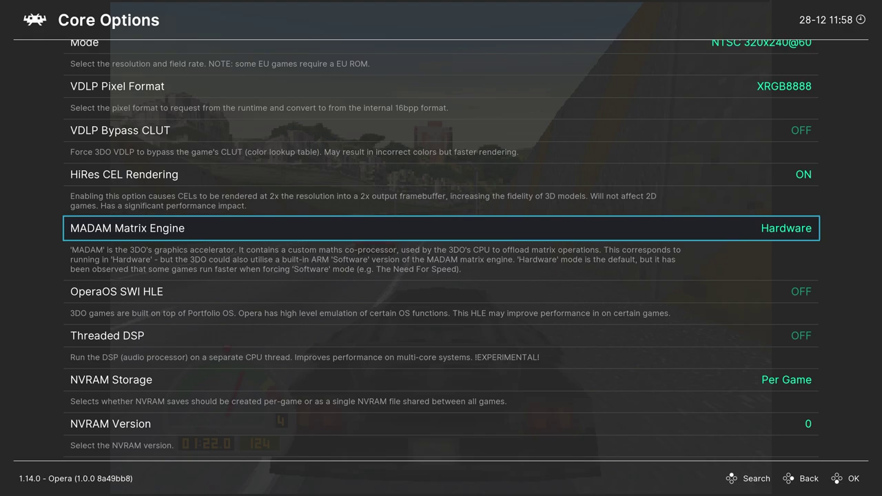
key(Return)
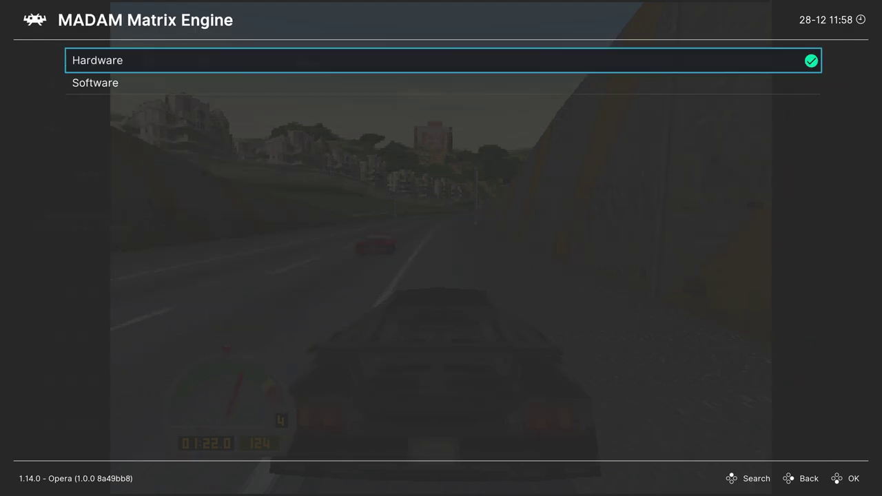
key(Down)
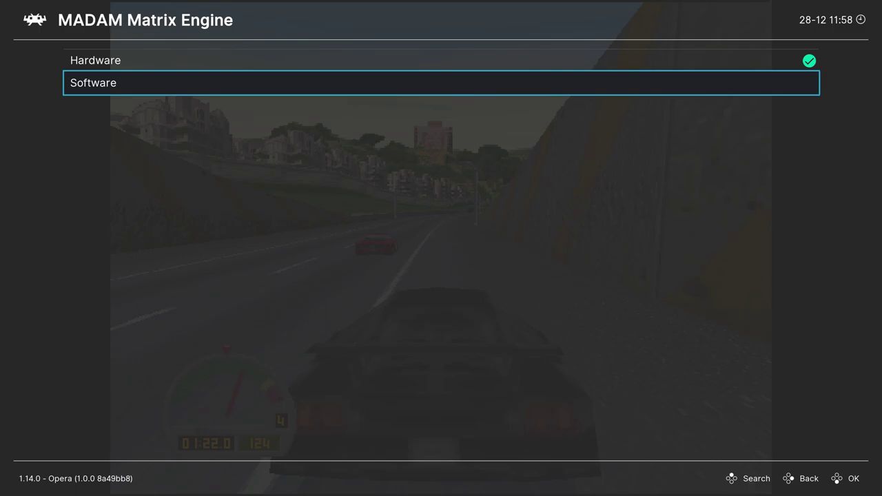
key(Return)
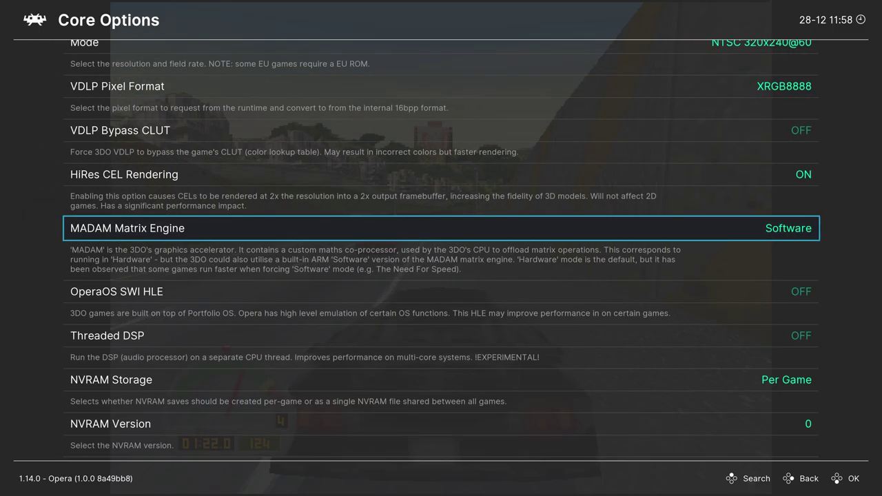
key(Return)
key(Up)
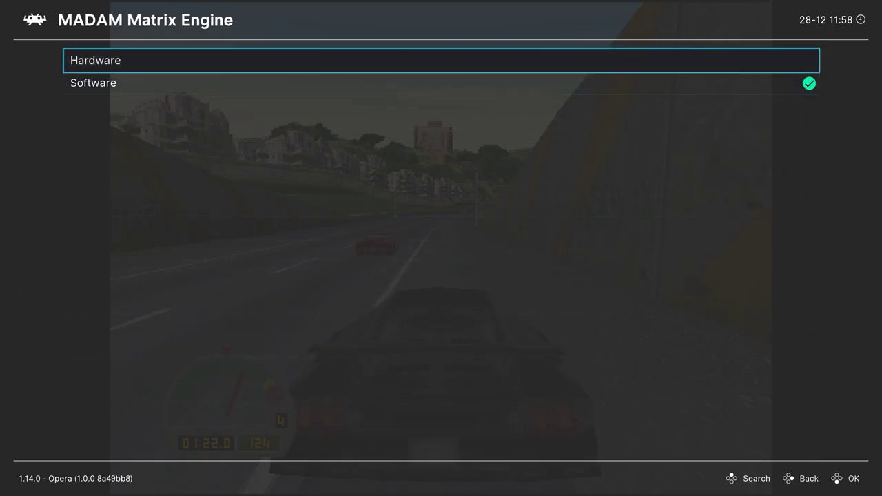
key(Return)
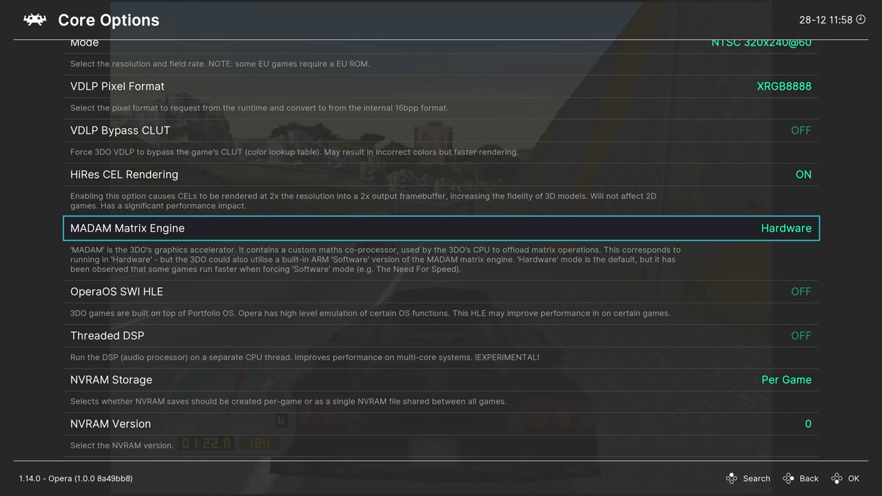
Step: Toggle OperaOS SWI HLE repeatedly and leave it ON
key(Down)
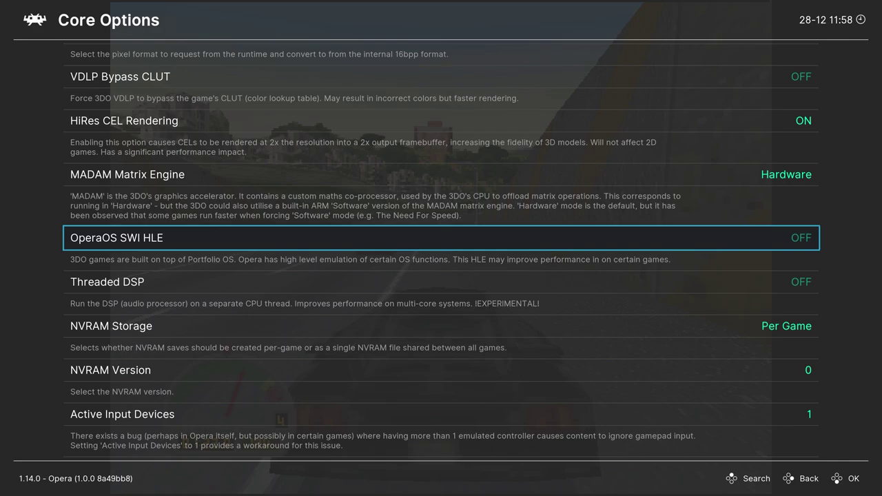
key(Right)
key(Right)
key(Right)
key(Right)
key(Right)
key(Right)
key(Right)
key(Right)
key(Right)
key(Right)
key(Right)
Step: Toggle Threaded DSP on and off, leaving it OFF
key(Down)
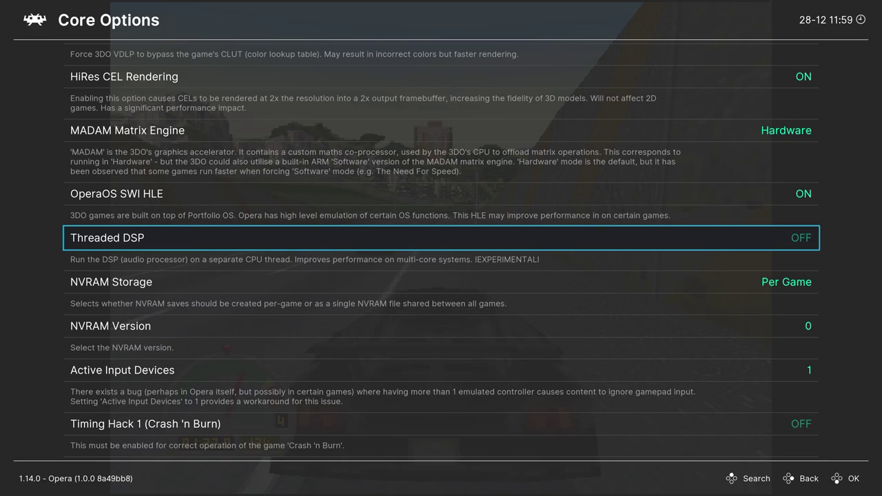
key(Right)
key(Right)
key(Right)
key(Right)
key(Right)
key(Right)
key(Right)
key(Right)
key(Right)
key(Right)
Step: View the NVRAM Storage choices without changing the setting, and go on to NVRAM Version
key(Down)
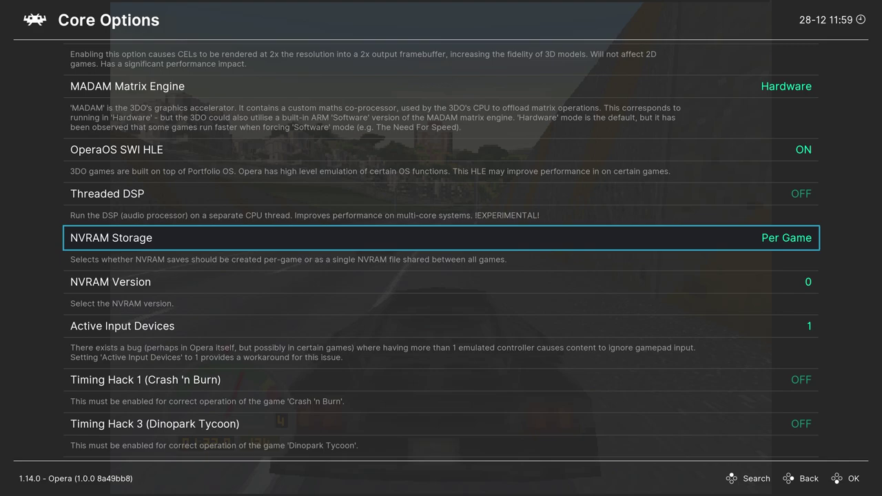
key(Return)
key(Down)
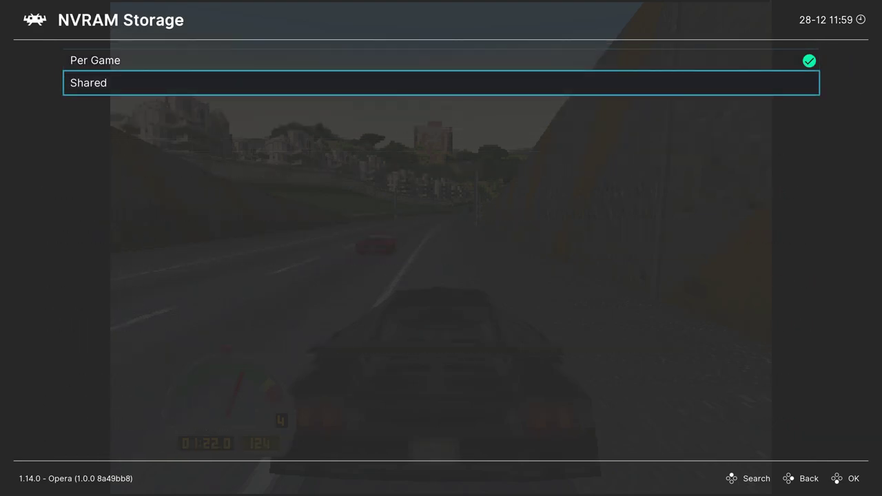
key(BackSpace)
key(Down)
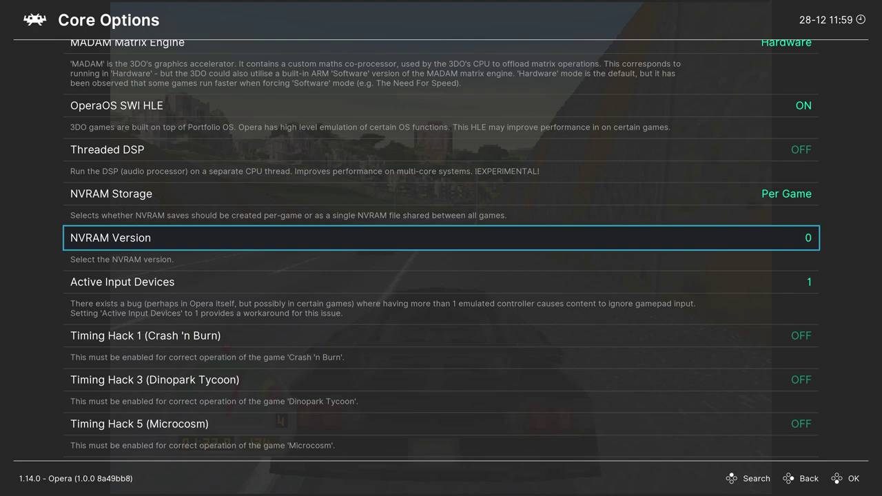
Step: Look through the Active Input Devices choices from 0 to 8 and return without changing the setting
key(Down)
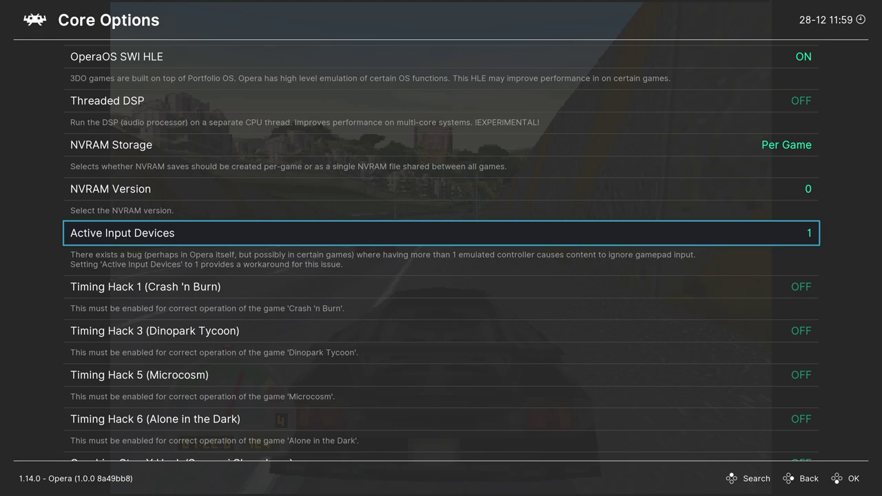
key(Return)
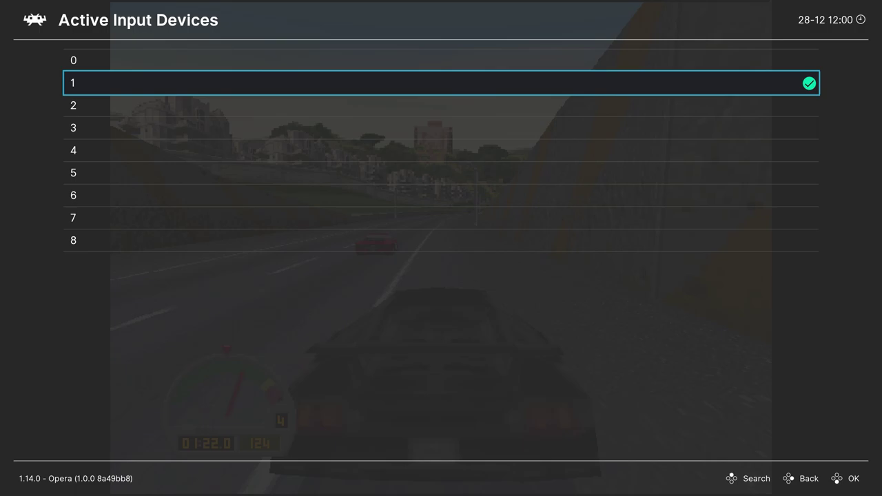
key(Down)
key(Down)
key(Down)
key(Down)
key(Down)
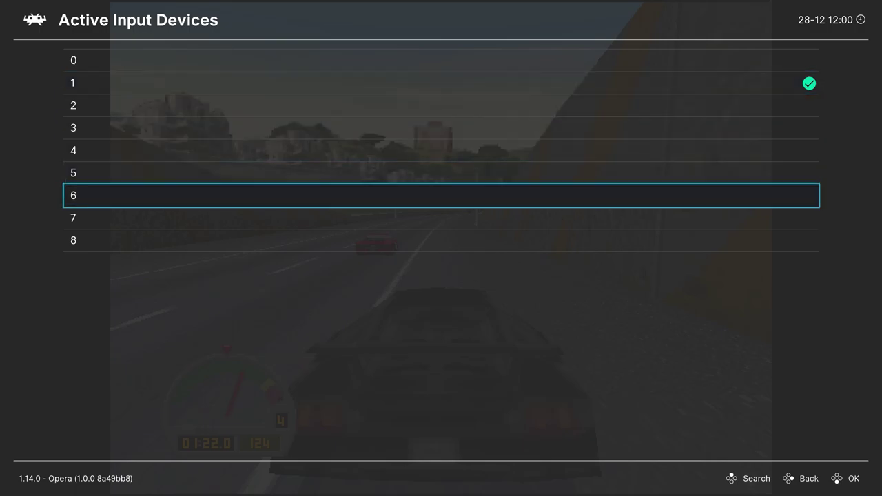
key(Down)
key(Down)
key(Down)
key(BackSpace)
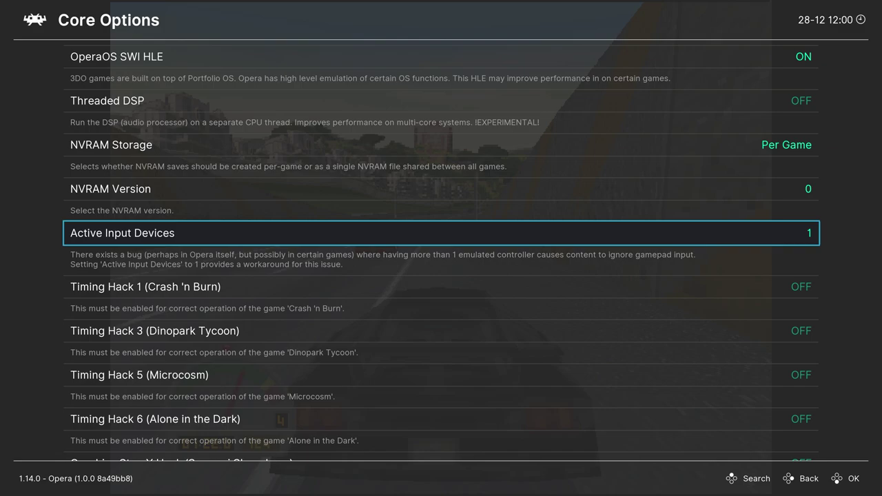
Step: Review the game-specific timing hacks, the Graphics Step Y Hack and the Debug Output option
key(Down)
key(Down)
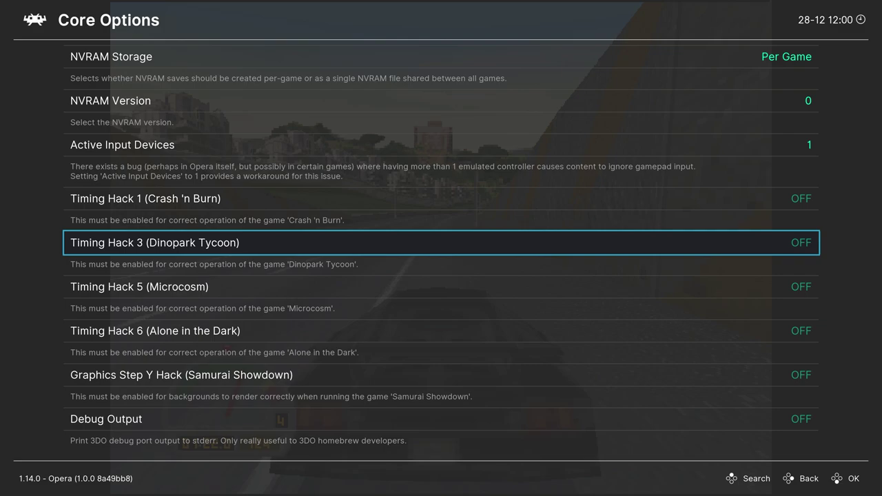
key(Down)
key(Down)
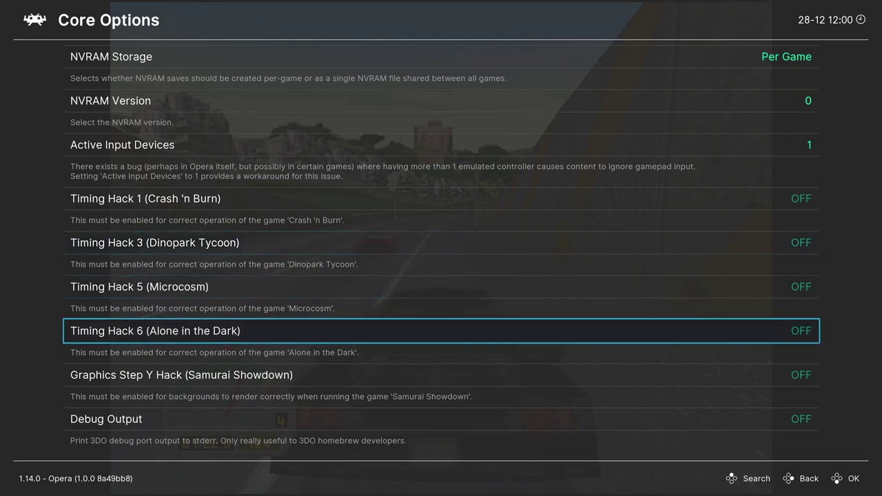
key(Down)
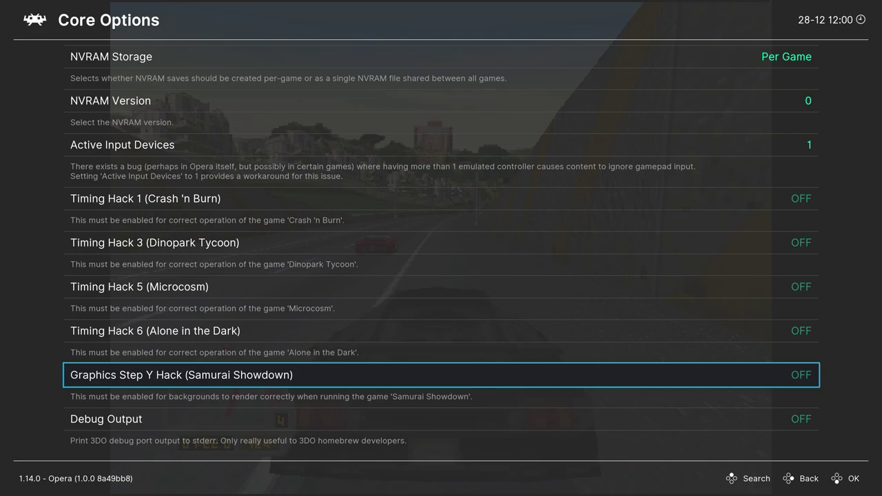
key(Down)
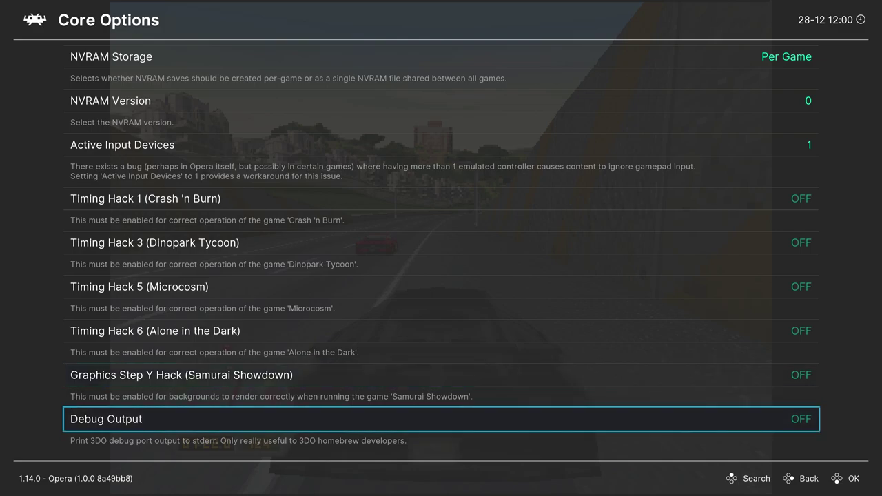
Step: View the save and reset choices for the core options file, then return to the core options
key(Down)
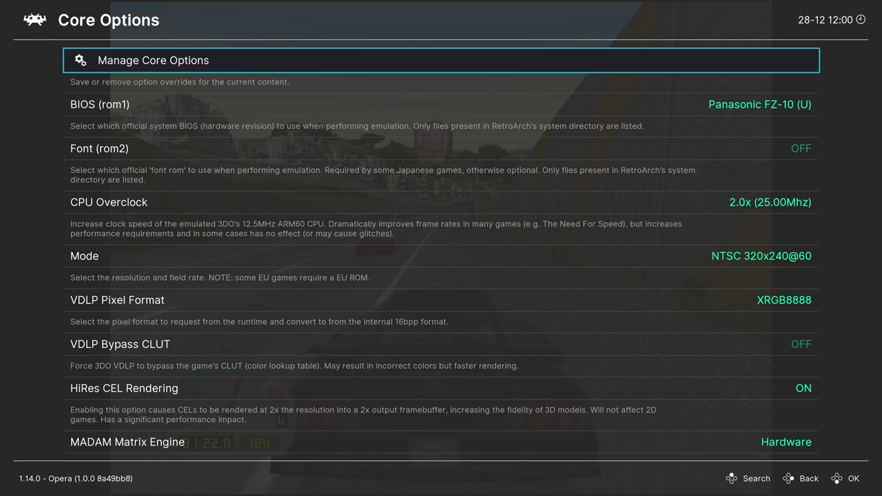
key(Return)
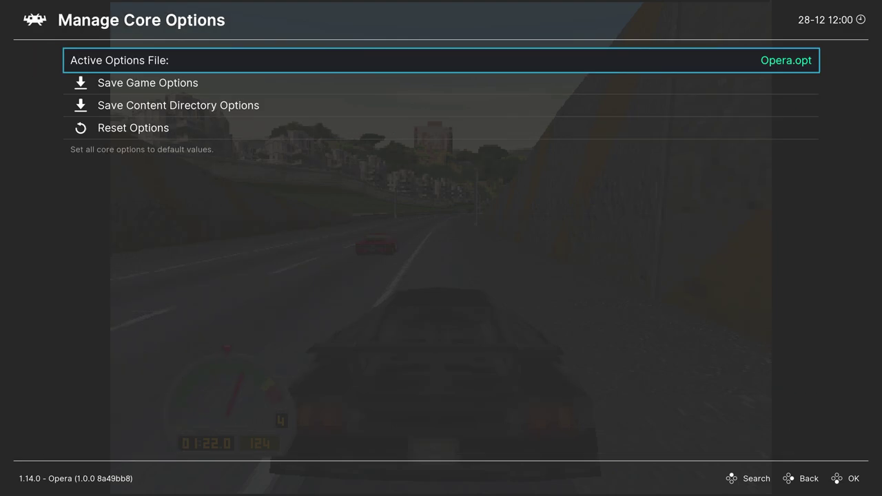
key(Down)
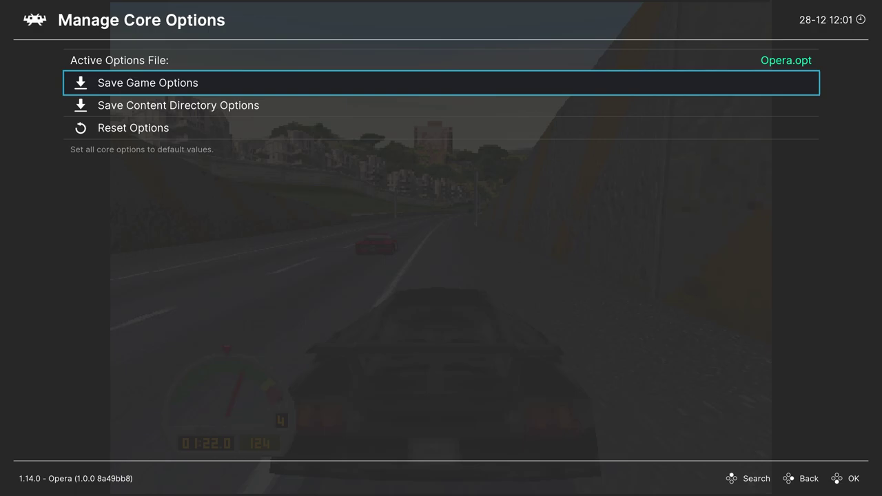
key(BackSpace)
key(Down)
key(Down)
key(Down)
key(Down)
key(Down)
key(Down)
key(Down)
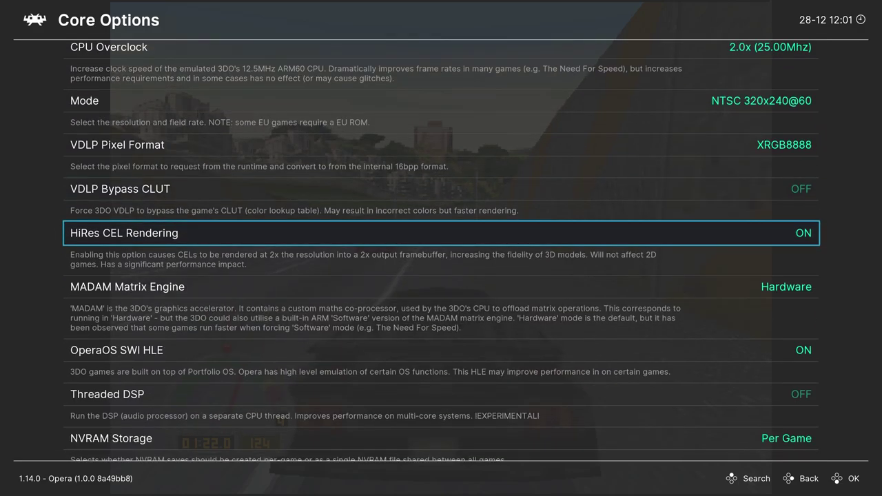
key(Up)
key(Up)
key(Up)
key(Up)
key(Up)
key(Up)
key(Up)
Step: Leave the core options and open the Port 1 control settings for the running game
key(BackSpace)
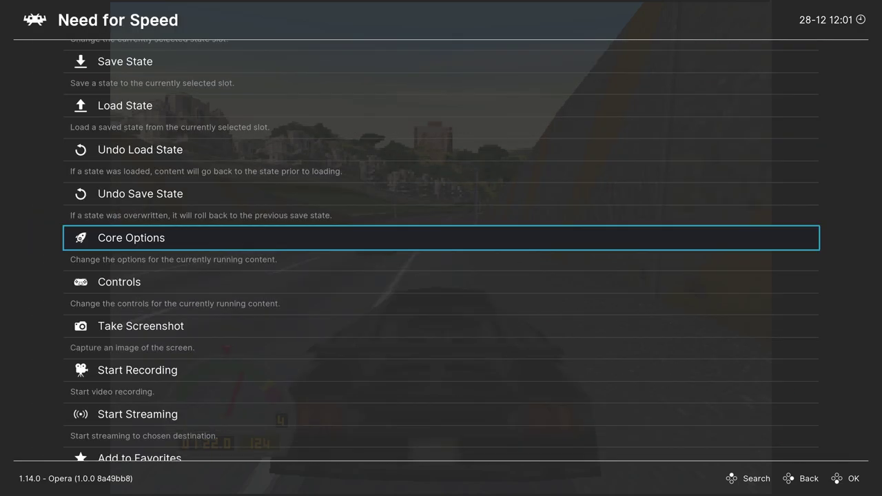
key(Down)
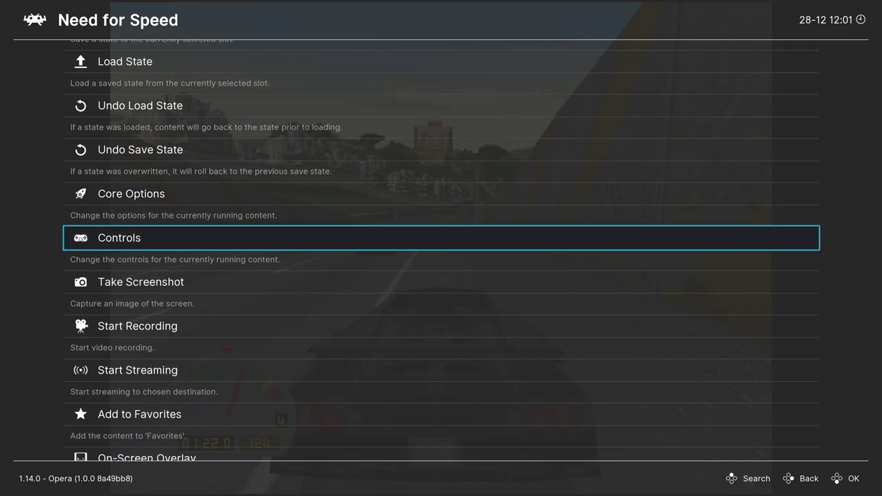
key(Return)
key(Down)
key(Down)
key(Return)
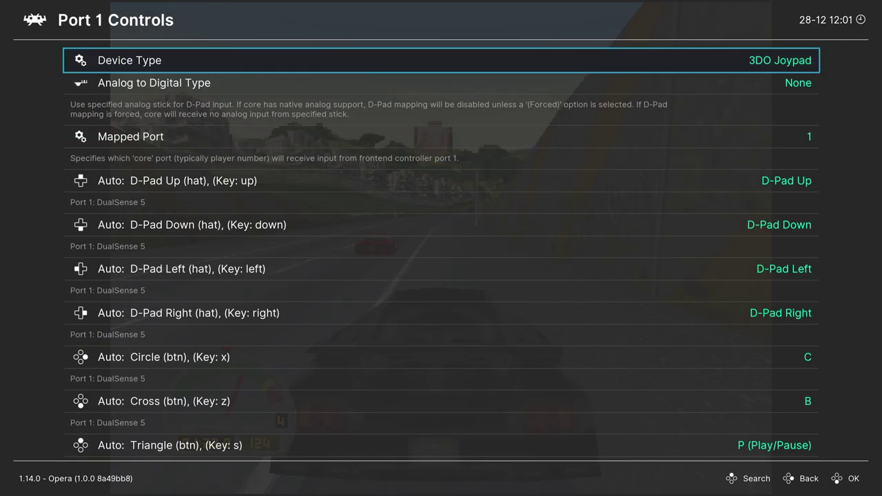
Step: Look through the Port 1 Device Type choices, from 3DO Flightstick to Orbatak Trackball, and return to 3DO Joypad
key(Return)
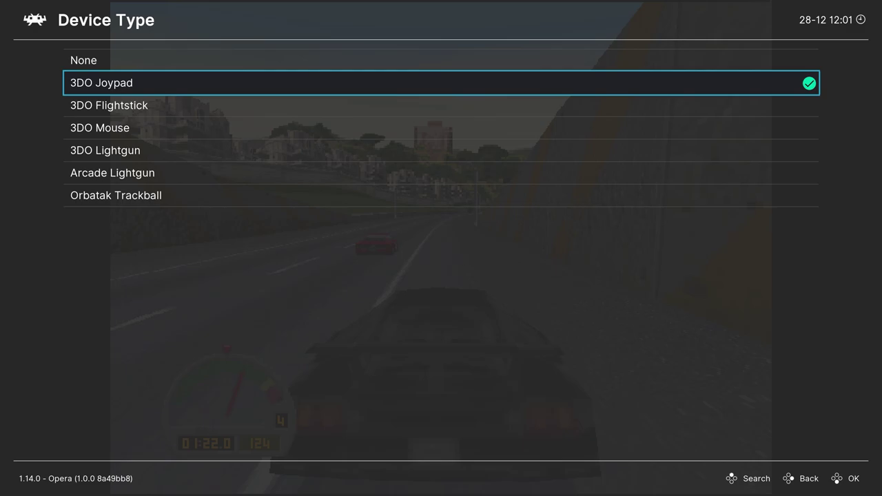
key(Down)
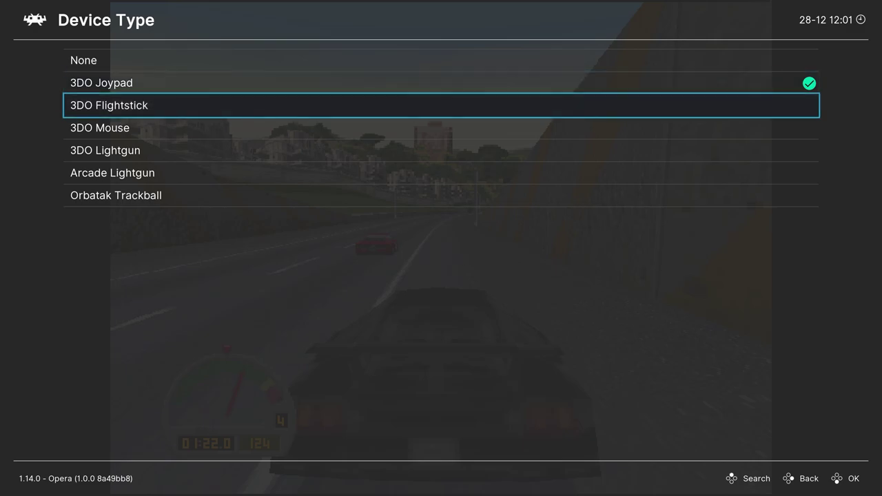
key(Down)
key(Down)
key(Down)
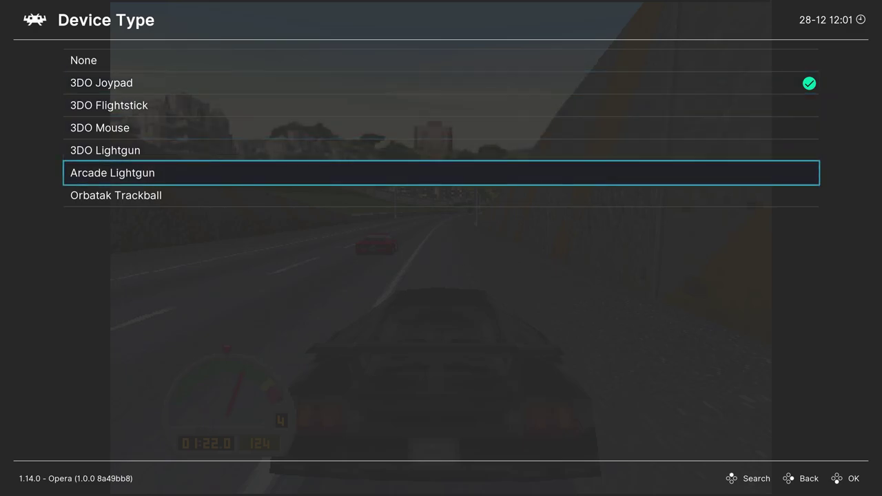
key(Down)
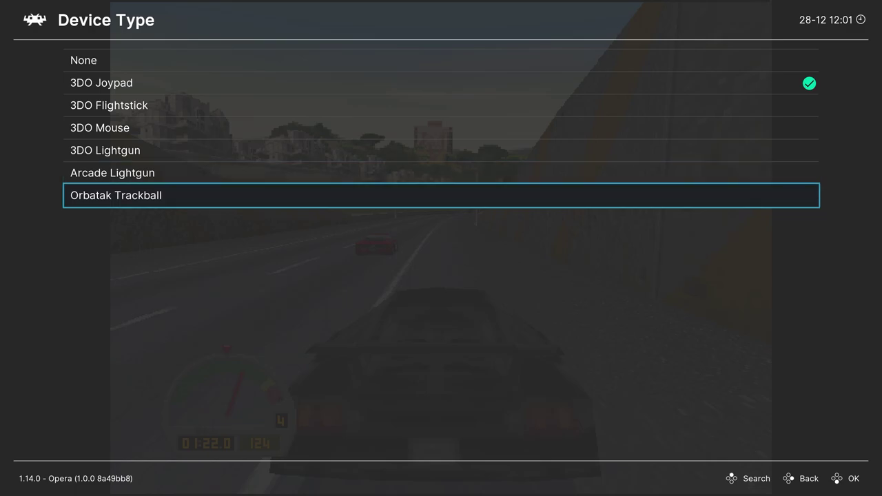
key(Up)
key(Up)
key(Up)
key(Up)
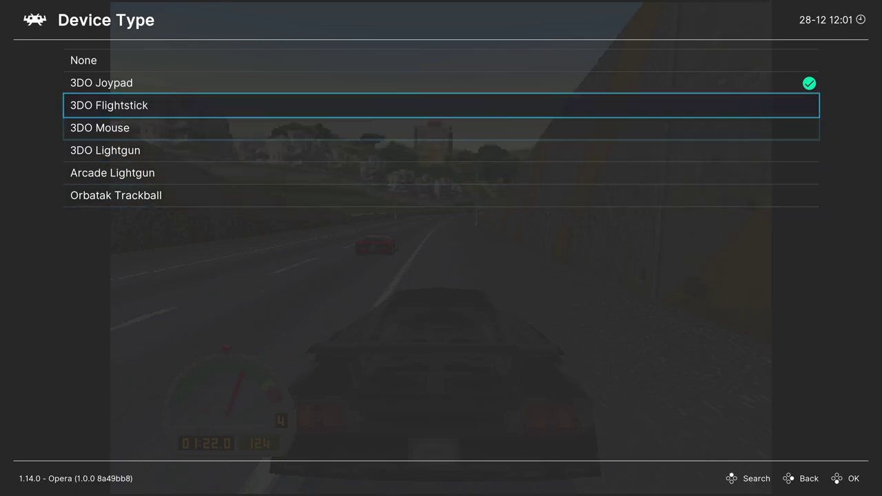
key(Down)
key(Down)
key(Down)
key(Down)
key(Down)
key(Down)
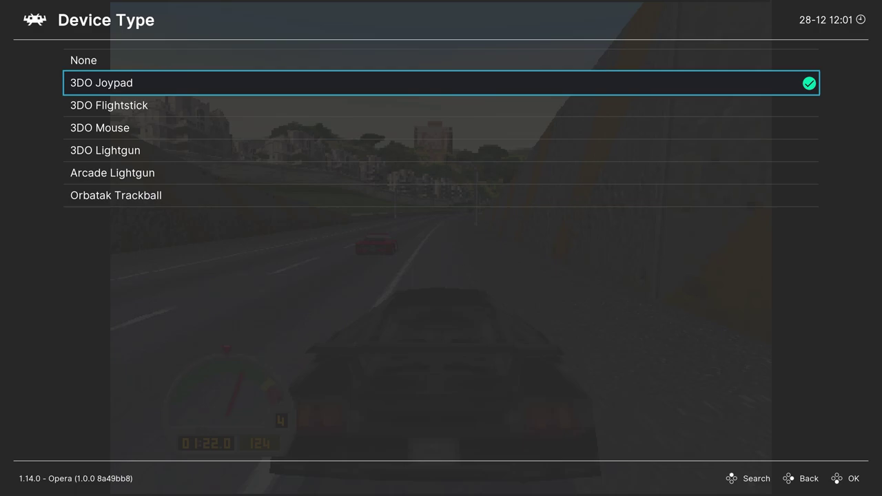
key(Down)
key(Down)
key(Down)
key(Down)
key(Down)
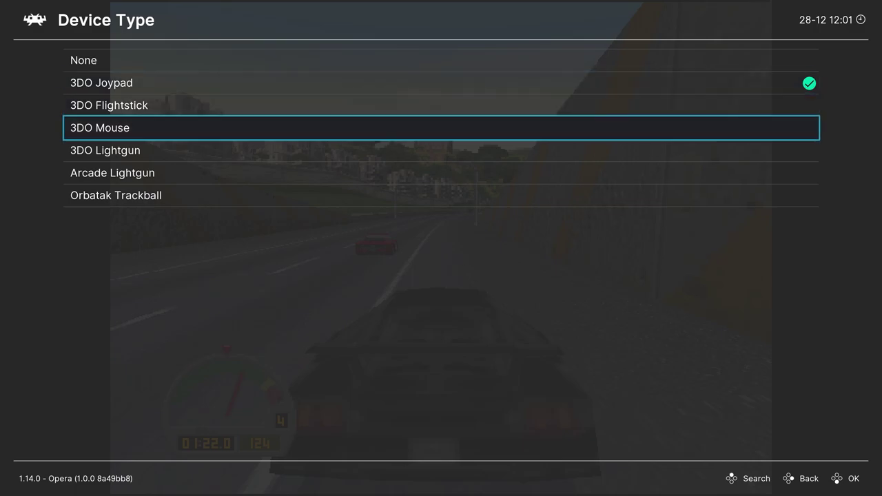
key(Up)
key(Up)
key(Up)
key(Up)
key(Up)
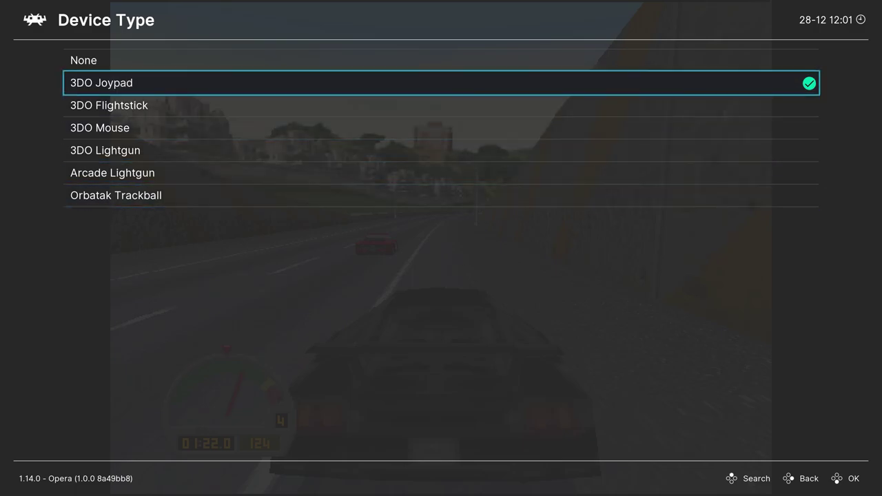
Step: Keep 3DO Joypad as the Port 1 device type and review the Port 1 button and analog axis mappings
key(Return)
key(Down)
key(Down)
key(Down)
key(Down)
key(Down)
key(Down)
key(Down)
key(Down)
key(Down)
key(Down)
key(Down)
key(Down)
key(Down)
key(Down)
key(Down)
key(Down)
key(Down)
key(Down)
key(Down)
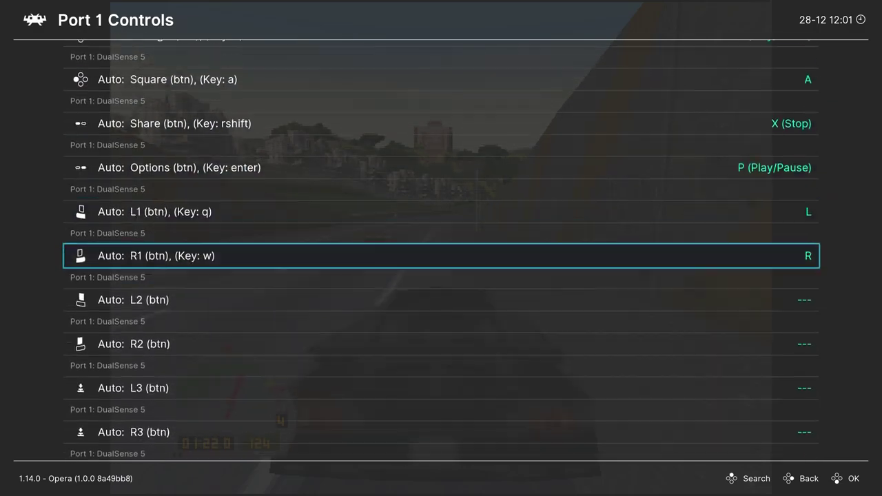
key(Down)
key(Down)
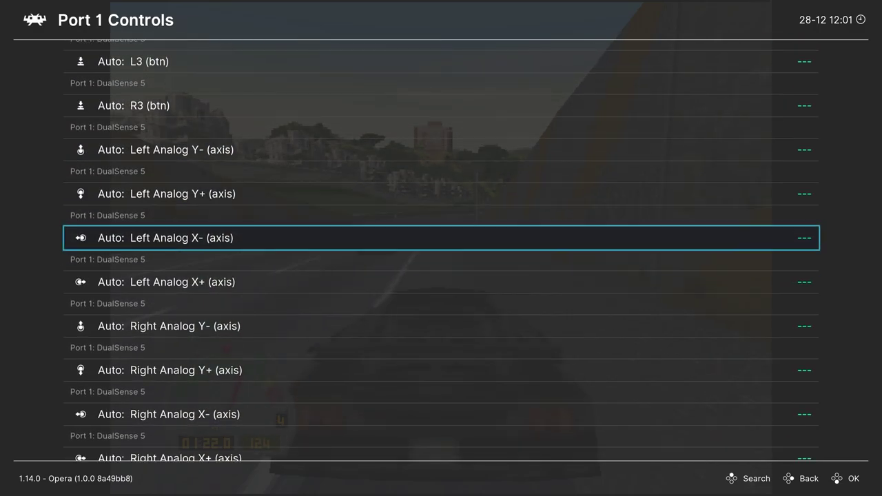
key(BackSpace)
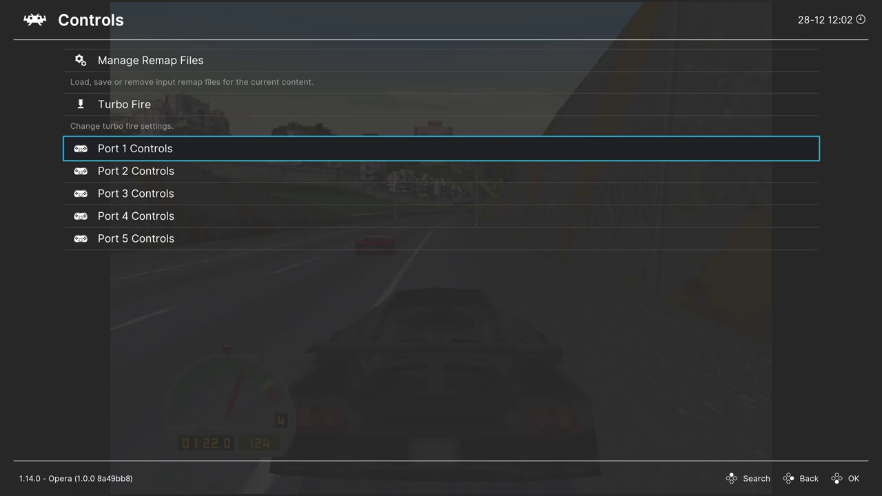
Step: View the options for loading, saving and resetting input remap files, then leave the control settings
key(Up)
key(Up)
key(Return)
key(Down)
key(Down)
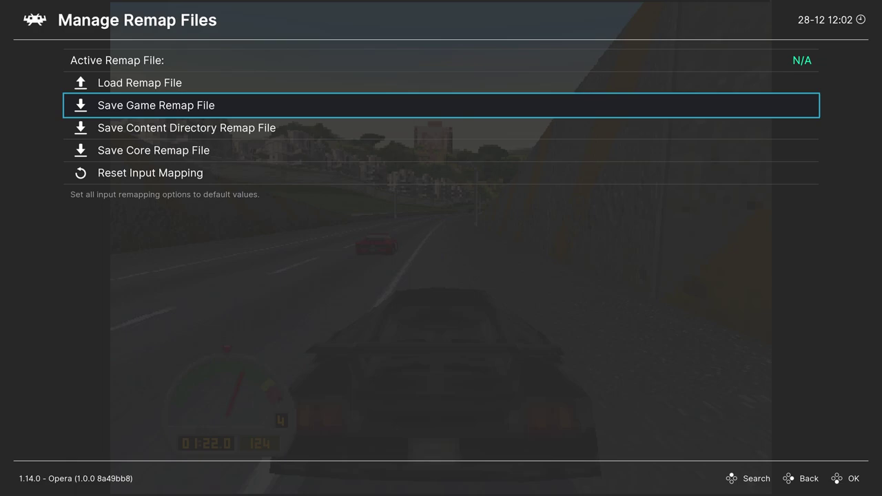
key(BackSpace)
key(BackSpace)
Step: Open the running game's shader settings and turn Video Shaders off and on again
key(Down)
key(Down)
key(Down)
key(Down)
key(Down)
key(Down)
key(Down)
key(Down)
key(Down)
key(Down)
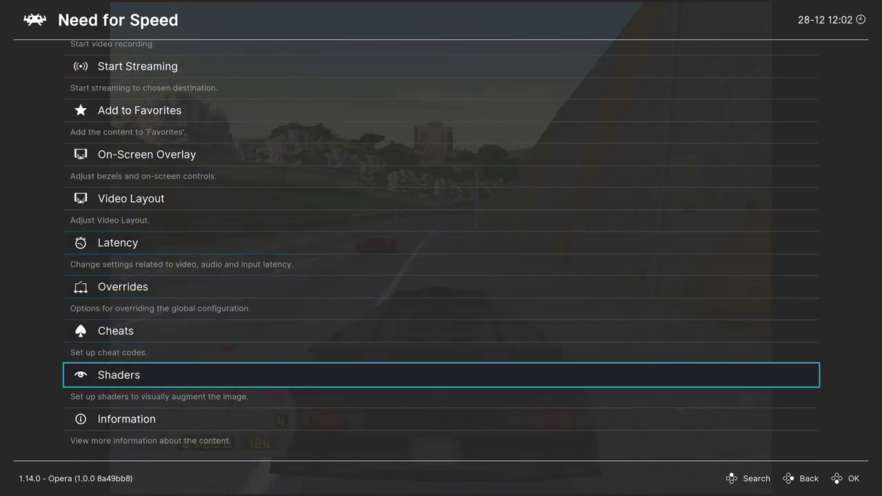
key(Return)
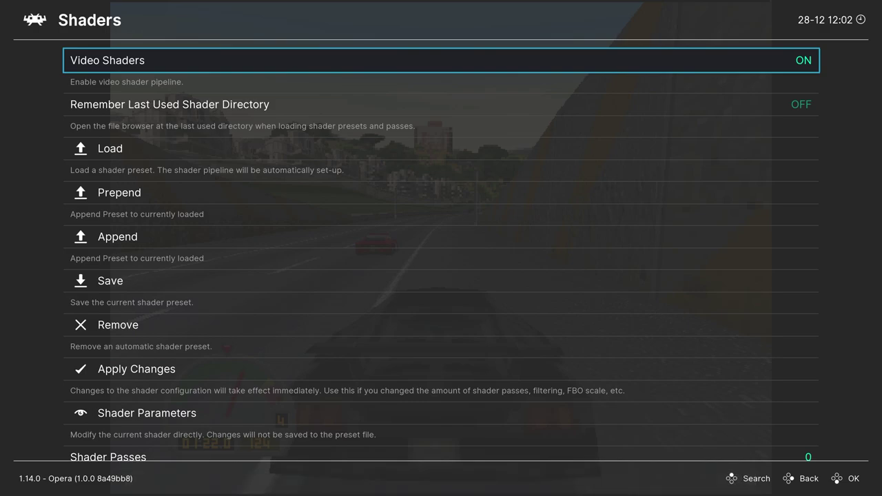
key(Return)
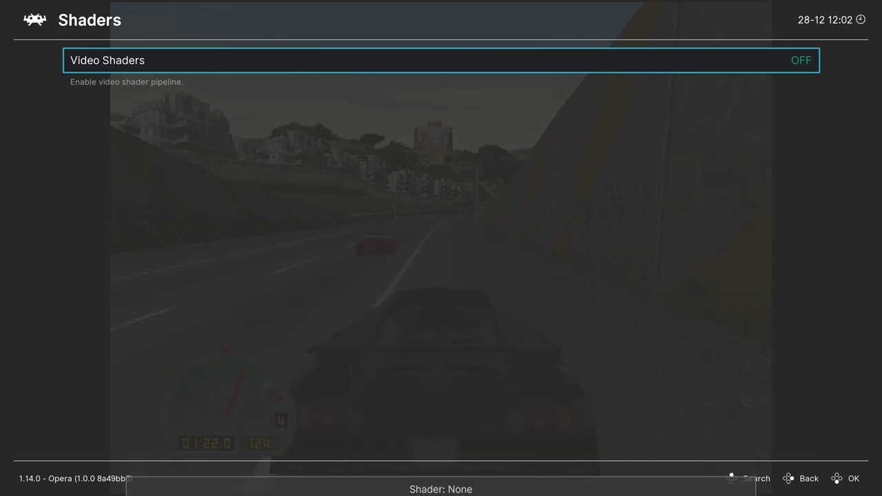
key(Return)
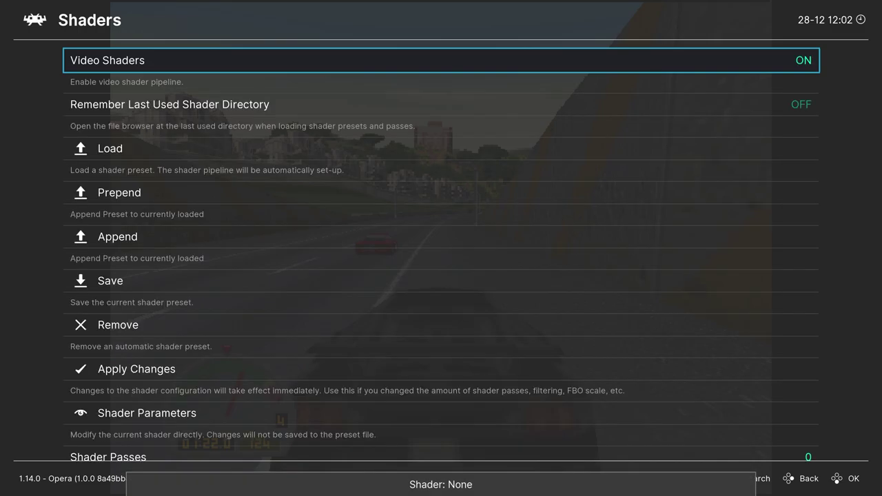
Step: Start loading a shader preset and browse to the crt folder inside shaders_slang
key(Down)
key(Down)
key(Return)
key(Down)
key(Down)
key(Return)
key(Down)
key(Down)
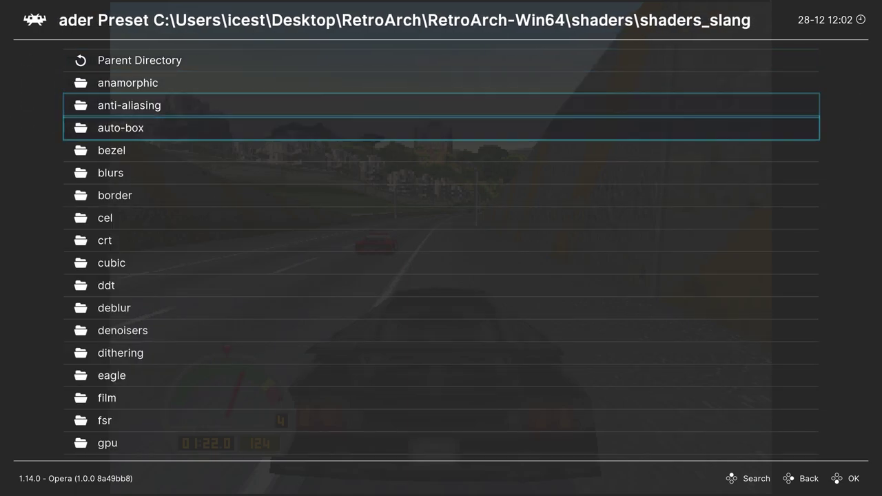
key(Down)
key(Down)
key(Down)
key(Down)
key(Down)
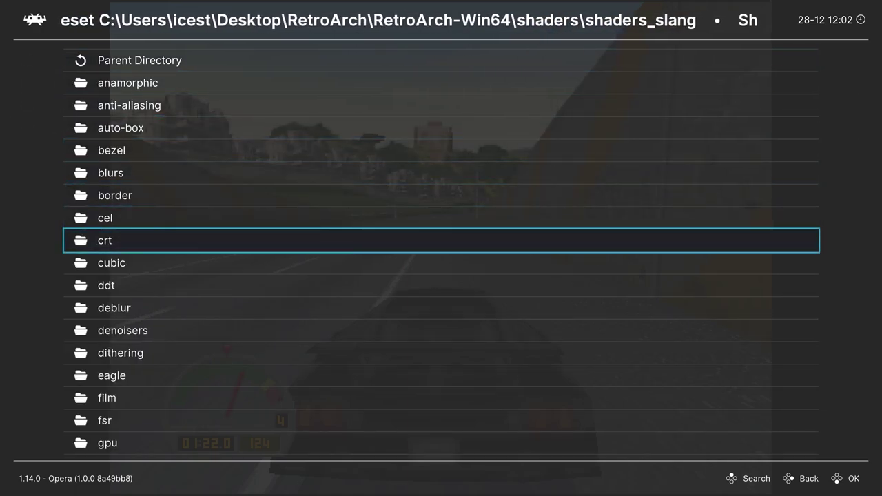
key(Return)
Step: Load the crt-easymode.slangp shader preset from the crt folder
key(Down)
key(Down)
key(Down)
key(Down)
key(Down)
key(Down)
key(Down)
key(Down)
key(Down)
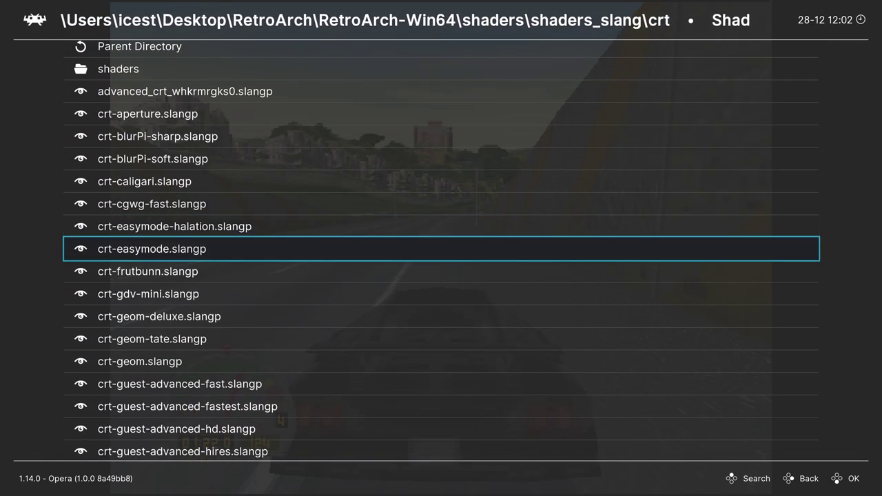
key(Return)
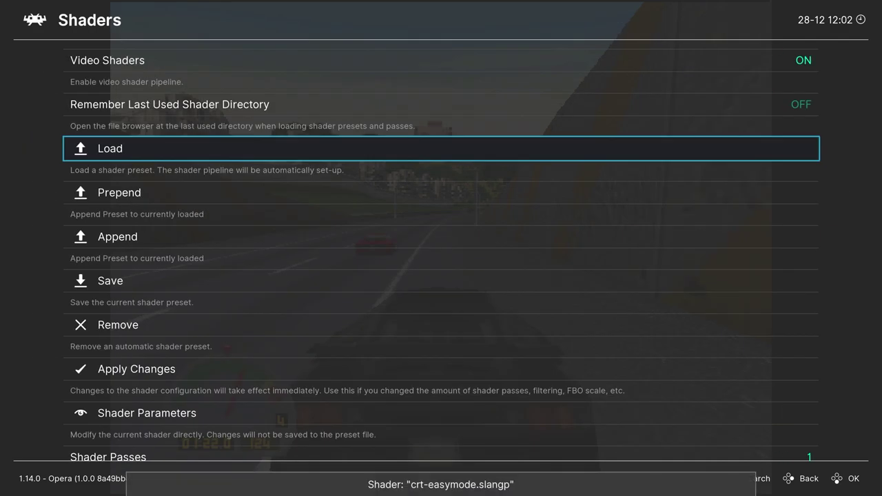
Step: Resume Need for Speed and drive along the road to examine how the shader looks in the game
key(F1)
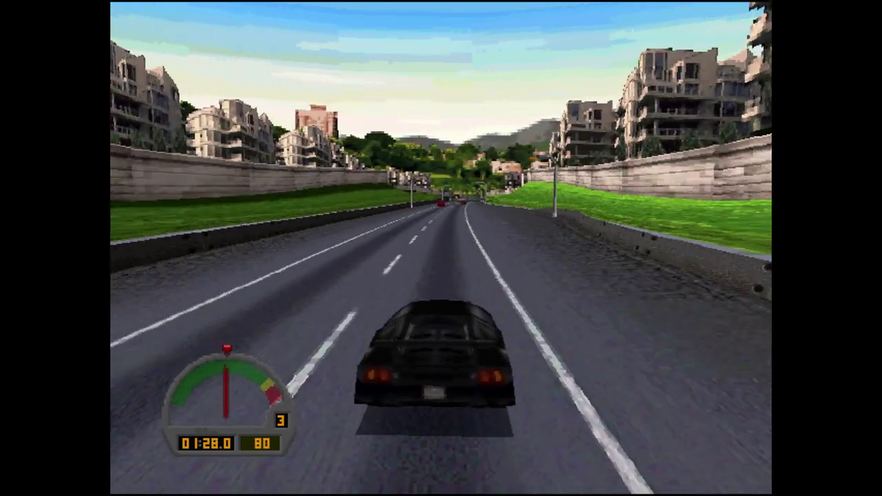
key(Up)
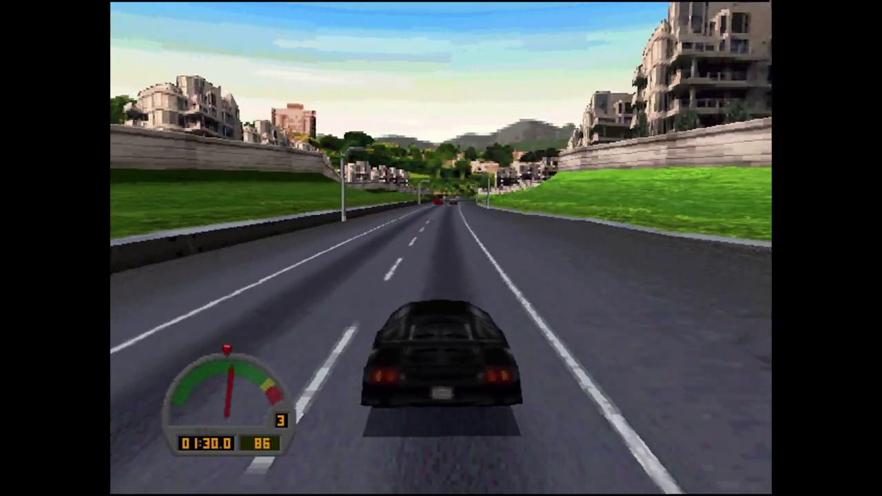
key(Up)
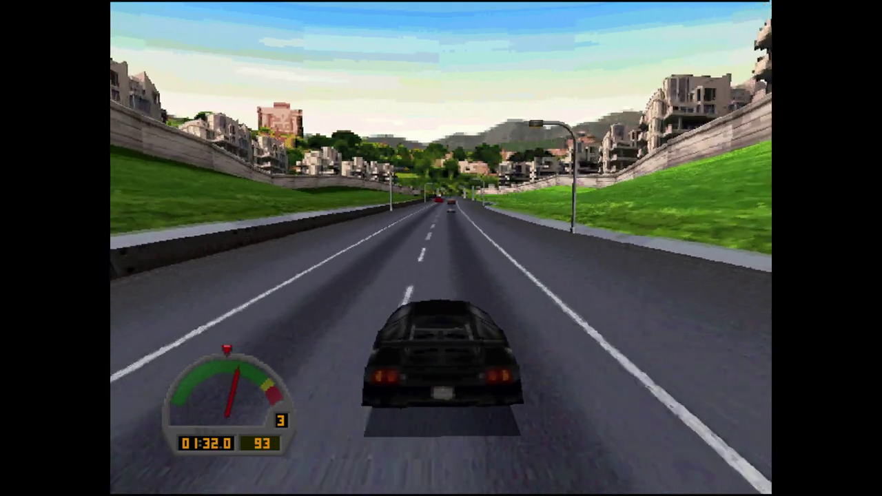
key(Up)
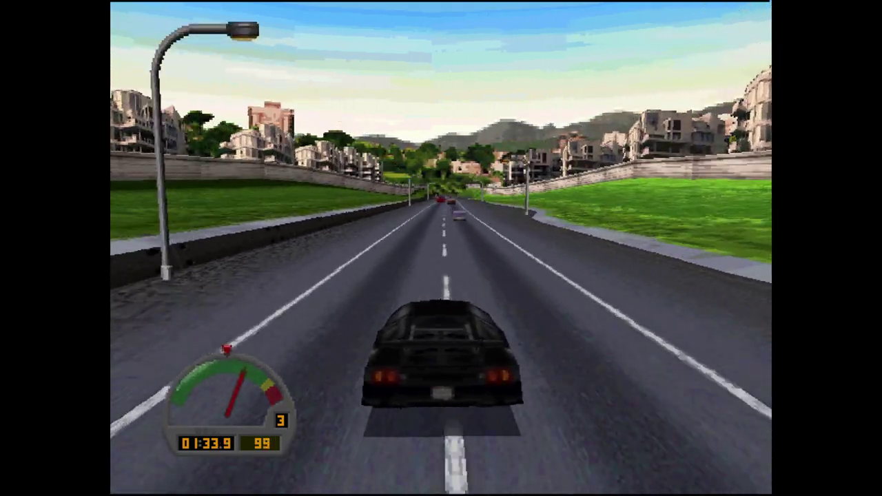
key(Up)
key(Left)
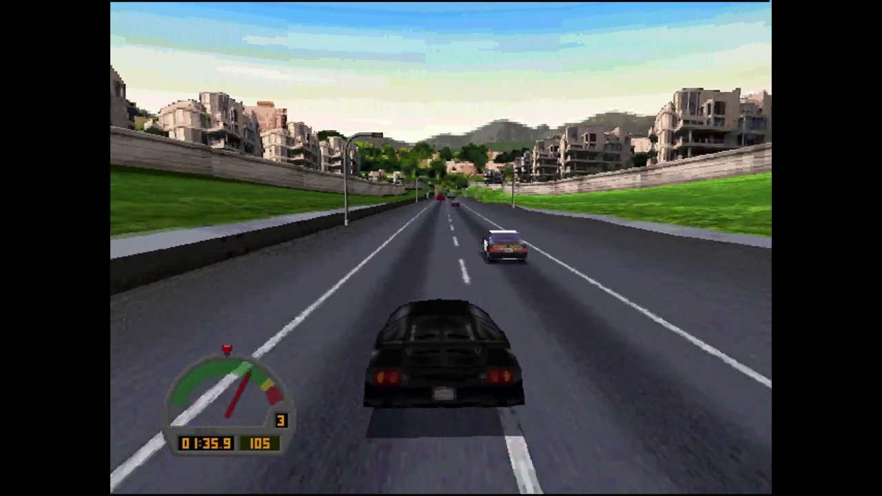
key(Up)
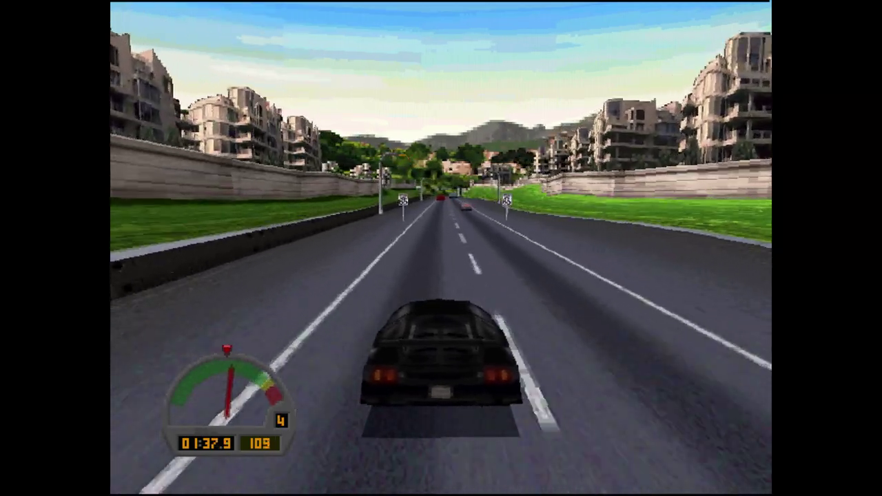
key(Up)
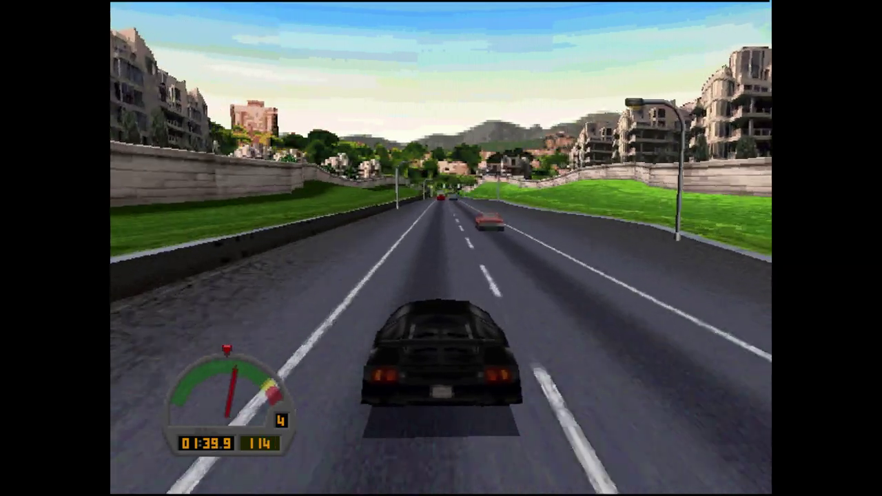
Step: Return to the shader settings and save the current shader as the core preset
key(F1)
key(Down)
key(Down)
key(Down)
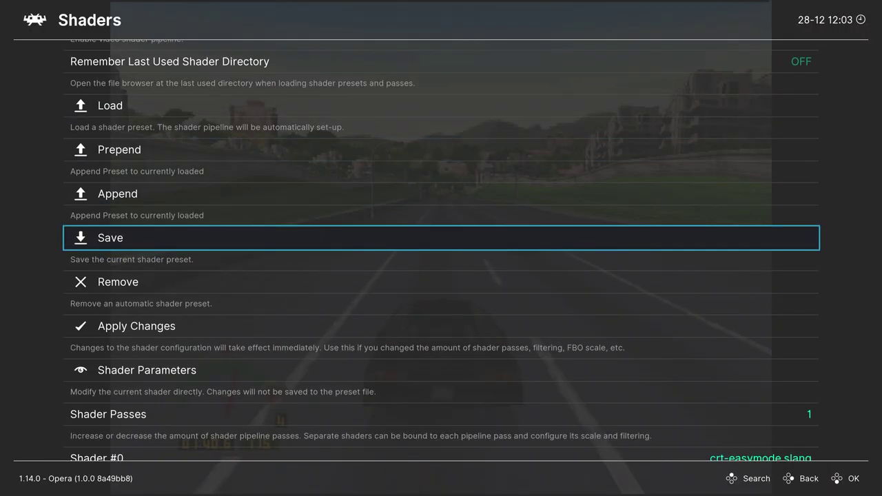
key(Return)
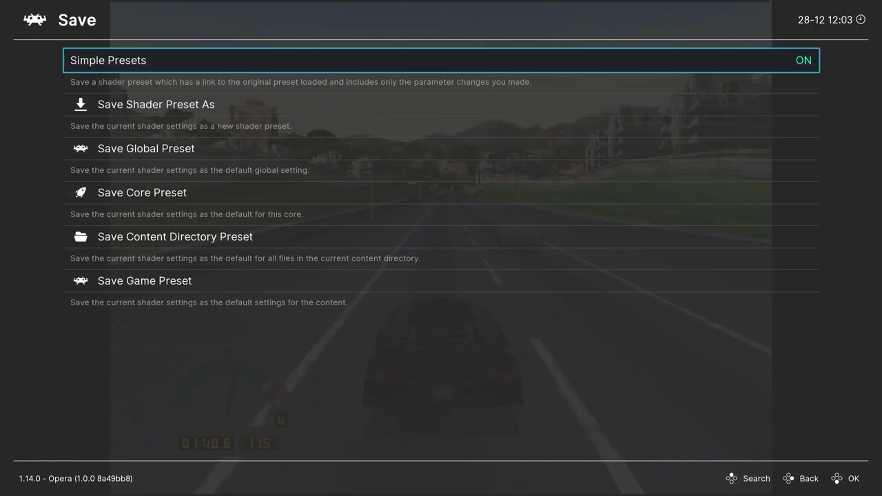
key(Down)
key(Down)
key(Down)
key(Return)
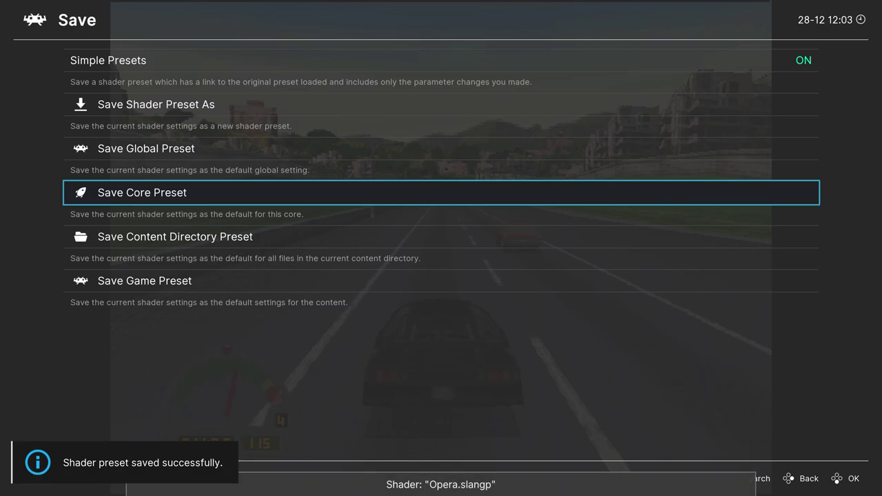